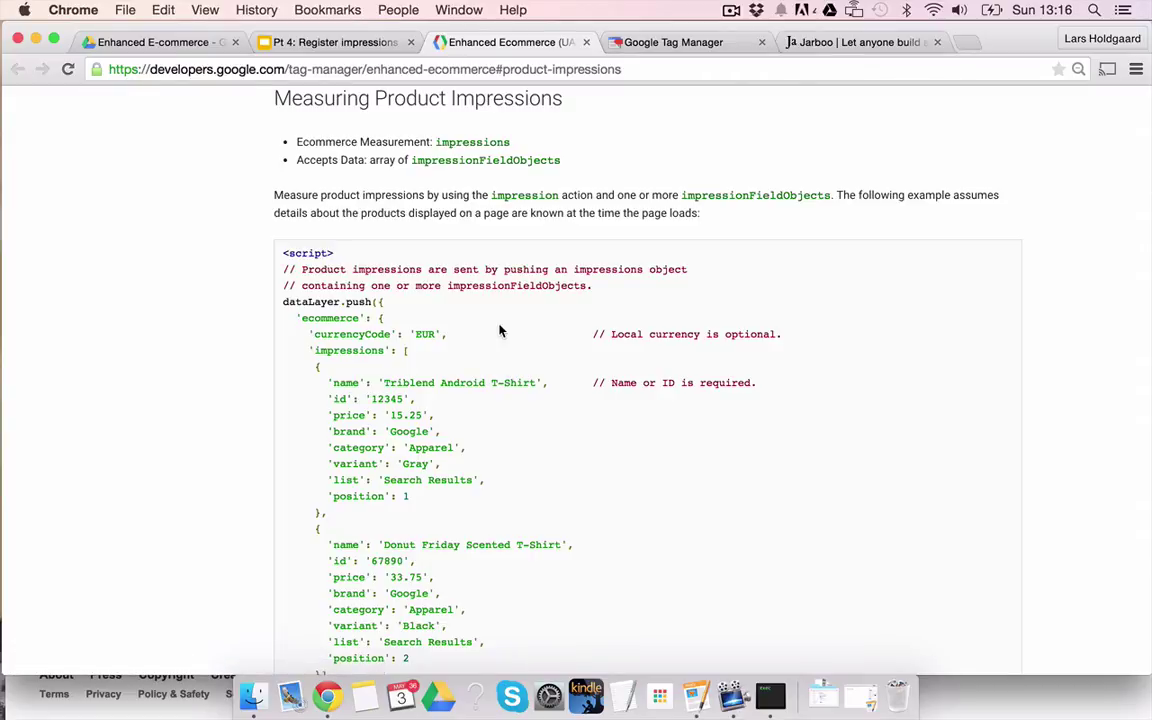
Open the Enhanced Ecommerce Data Types and Actions reference in a background tab and reload the guide
{"action": "scroll", "coordinate": [500, 331], "scroll_direction": "up", "scroll_amount": 15}
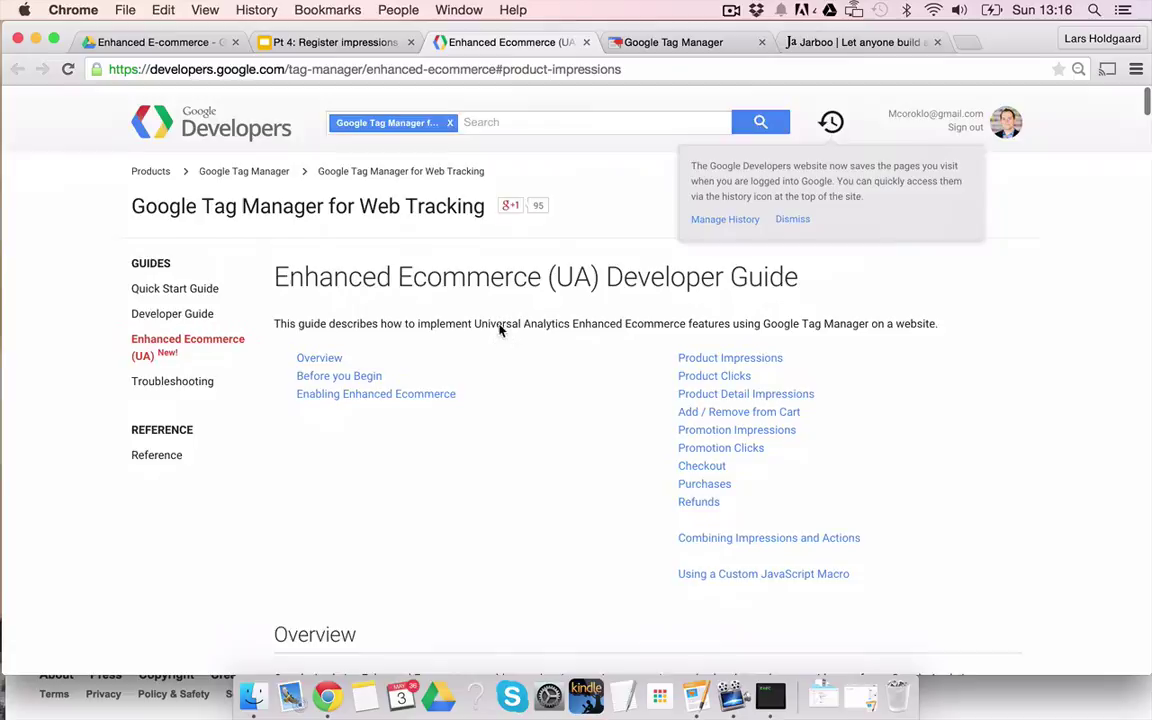
{"action": "scroll", "coordinate": [442, 442], "scroll_direction": "down", "scroll_amount": 5}
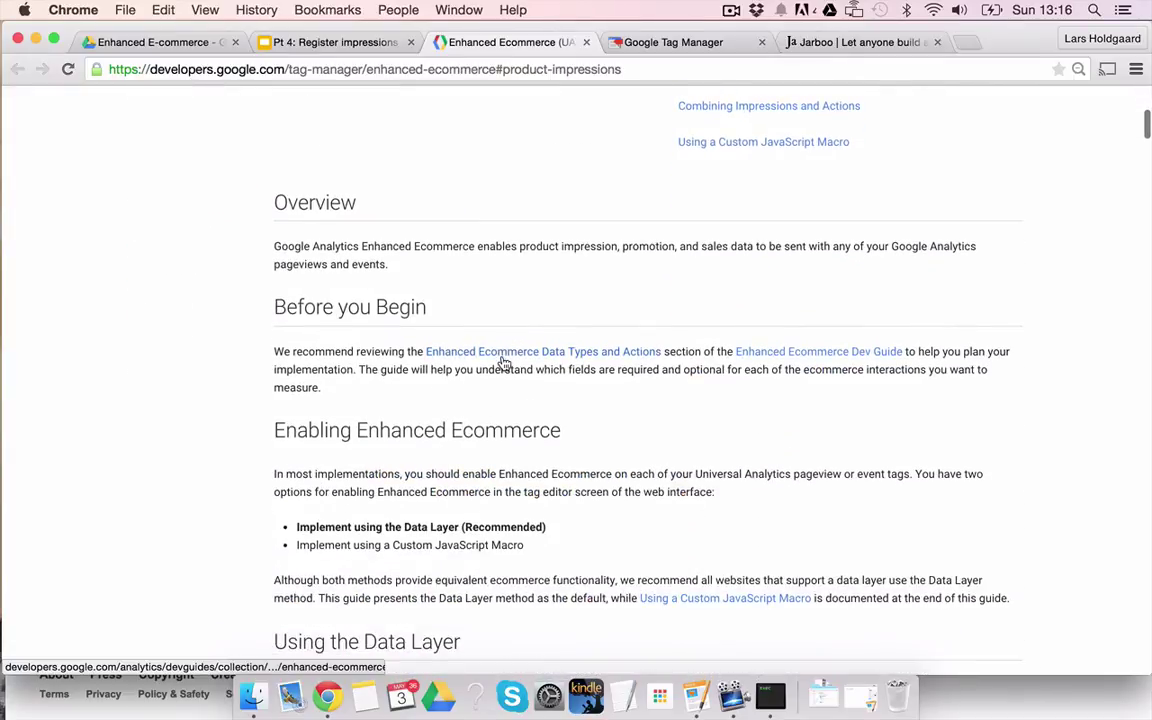
{"action": "left_click", "coordinate": [504, 362], "text": "super"}
{"action": "scroll", "coordinate": [503, 362], "scroll_direction": "down", "scroll_amount": 10}
{"action": "scroll", "coordinate": [503, 362], "scroll_direction": "up", "scroll_amount": 6}
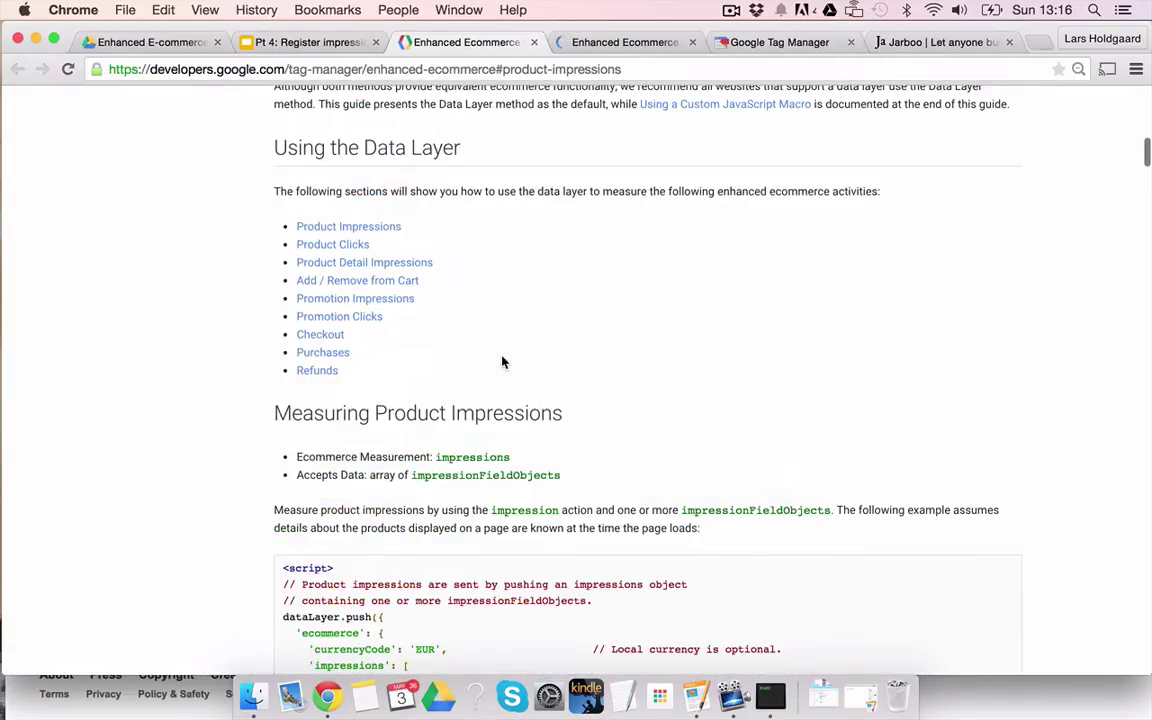
{"action": "left_click", "coordinate": [473, 62]}
{"action": "key", "text": "Return"}
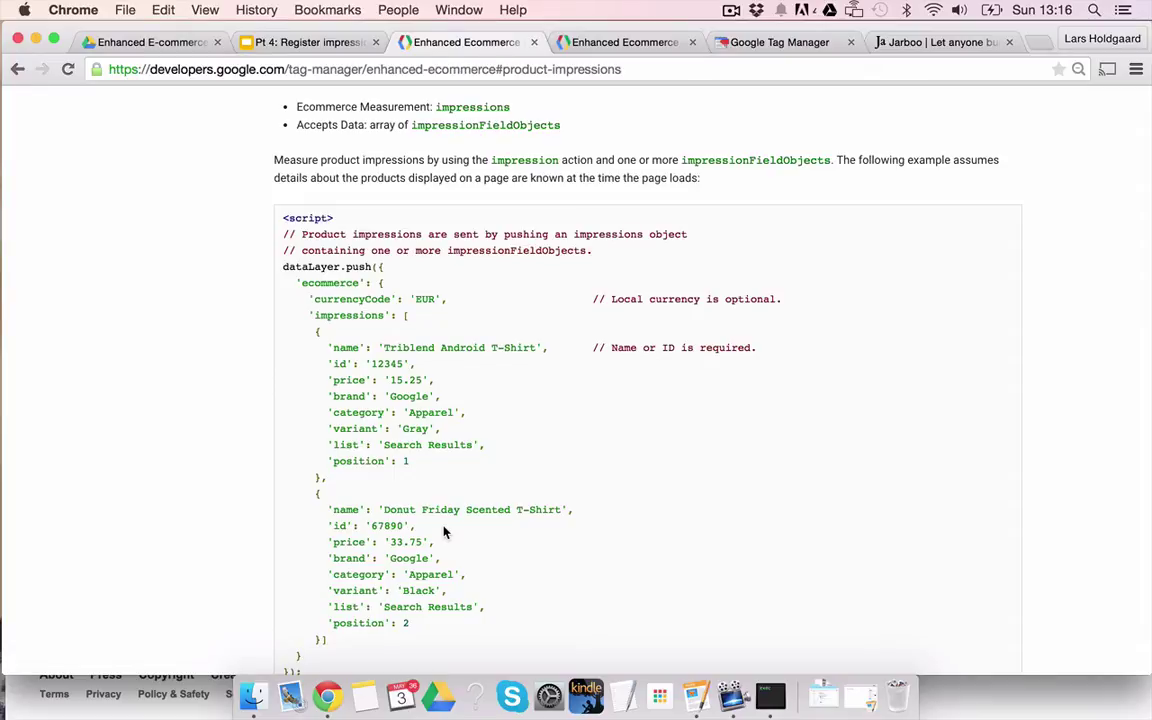
Highlight the impressions dataLayer.push sample and its first product object, the Triblend Android T-Shirt
{"action": "scroll", "coordinate": [366, 390], "scroll_direction": "down", "scroll_amount": 2}
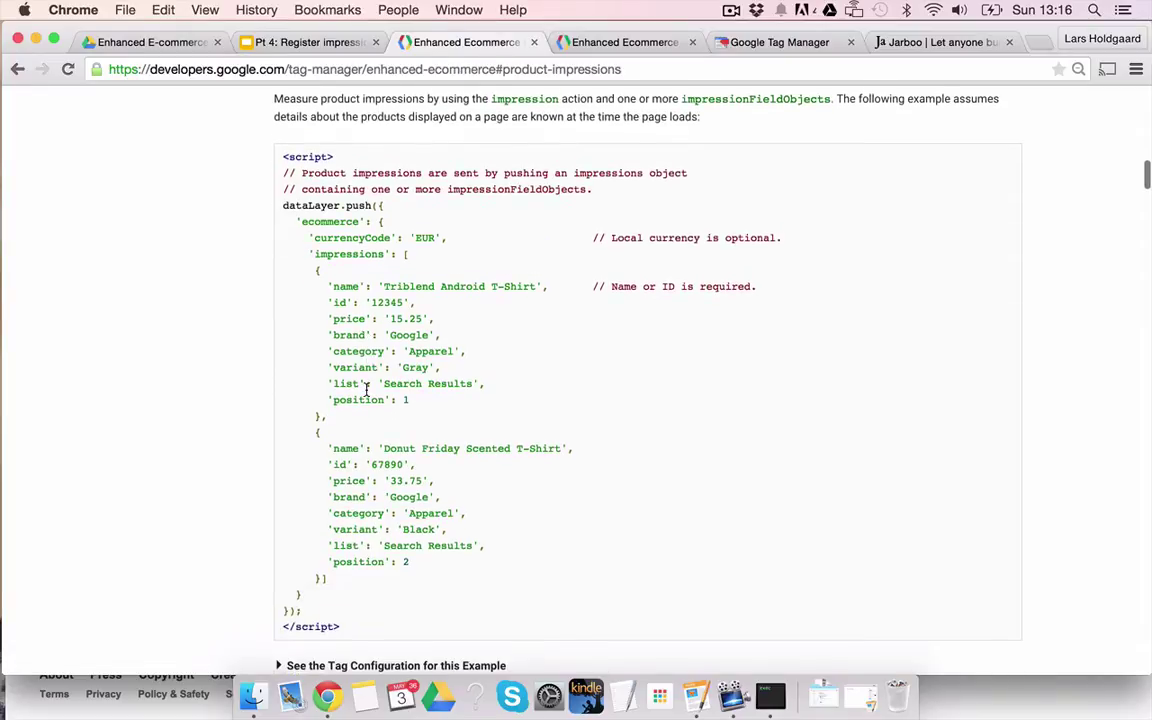
{"action": "left_click_drag", "start_coordinate": [290, 215], "coordinate": [594, 589]}
{"action": "double_click", "coordinate": [320, 205]}
{"action": "left_click", "coordinate": [307, 224]}
{"action": "left_click", "coordinate": [317, 380]}
{"action": "left_click_drag", "start_coordinate": [314, 270], "coordinate": [320, 416]}
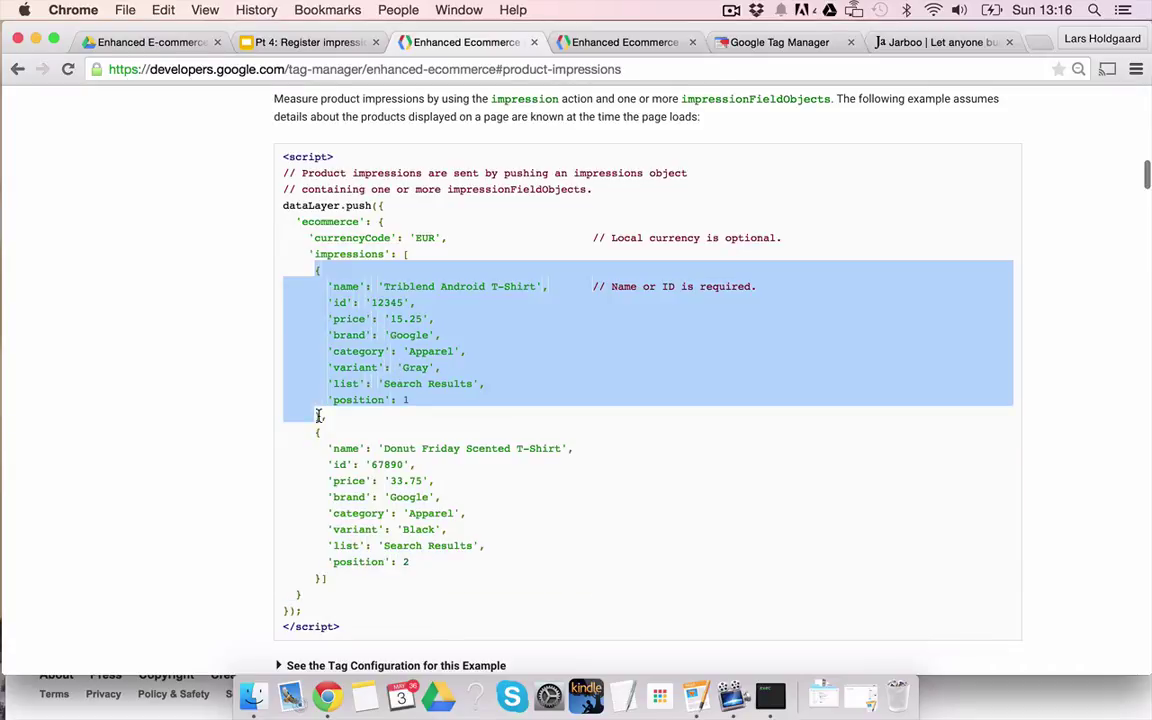
Review the id and name rows of the Impression Data table in the data types reference
{"action": "left_click", "coordinate": [628, 42]}
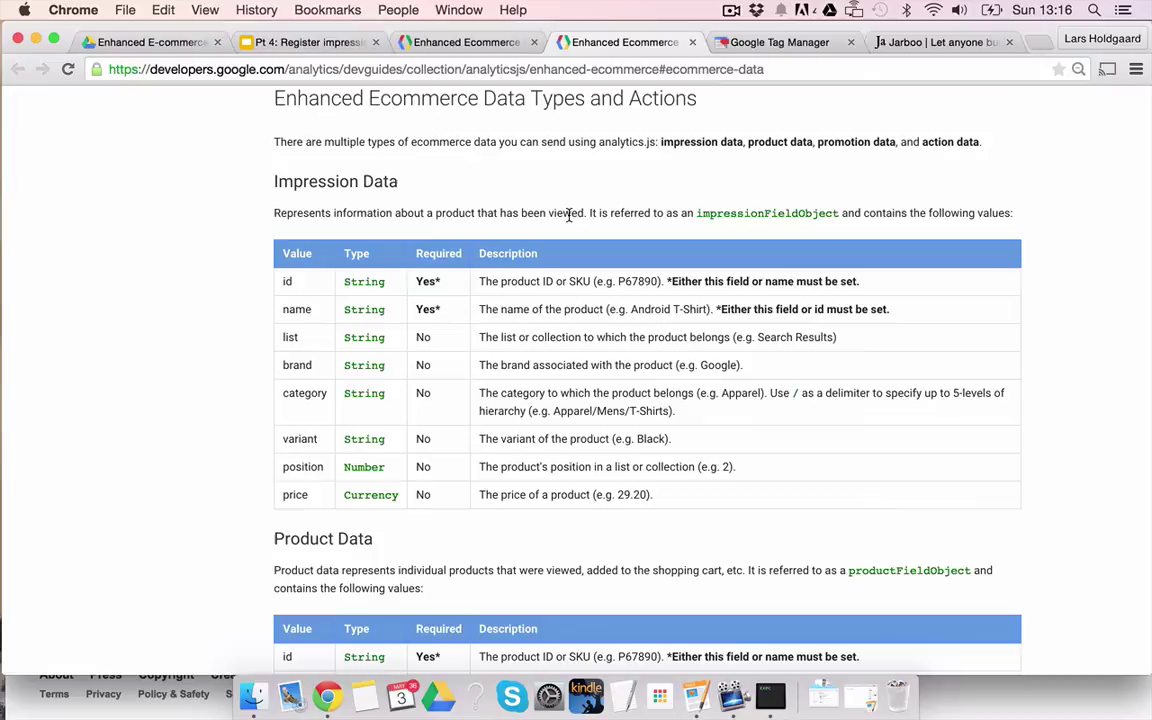
{"action": "left_click_drag", "start_coordinate": [300, 283], "coordinate": [762, 496]}
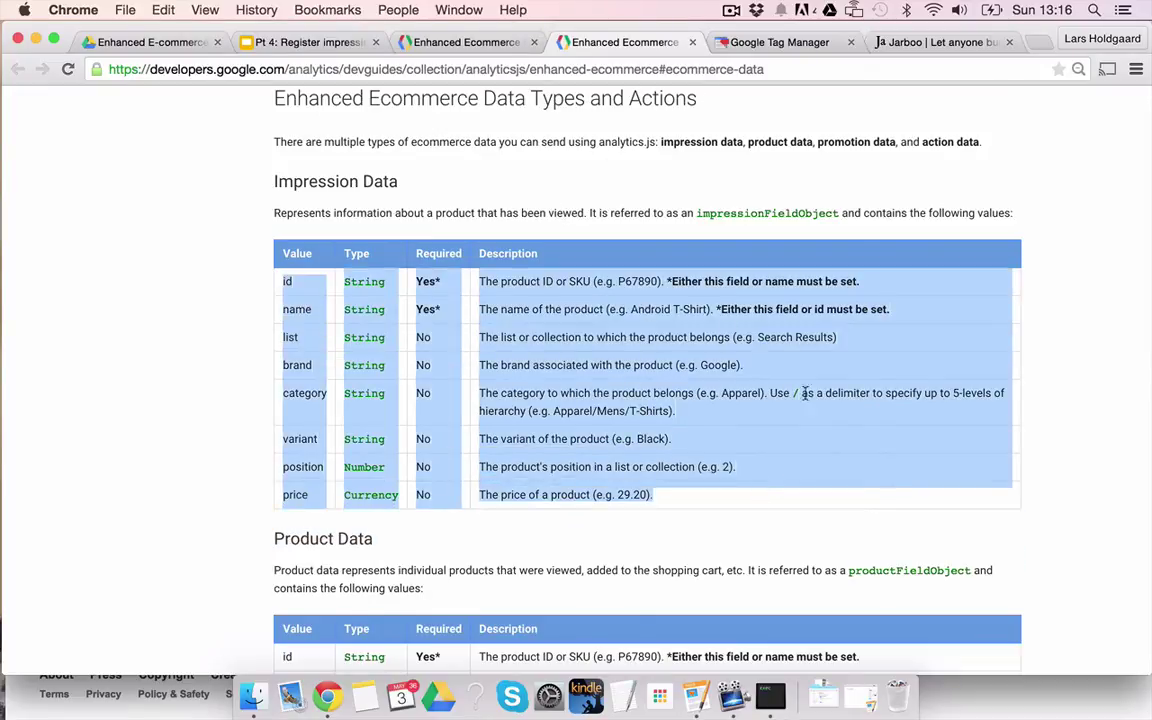
{"action": "left_click_drag", "start_coordinate": [900, 310], "coordinate": [421, 295]}
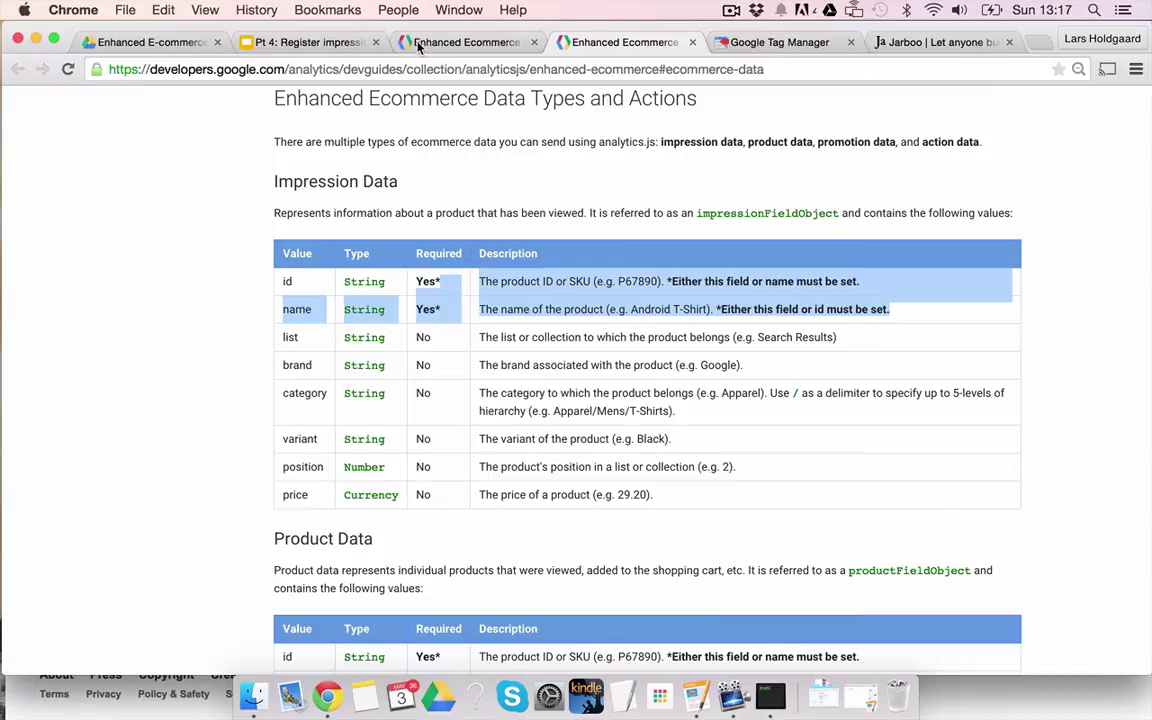
Expand the impressions example's tag configuration: Universal Analytics pageview, Enhanced Ecommerce, data layer, gtm.dom rule
{"action": "left_click", "coordinate": [471, 45]}
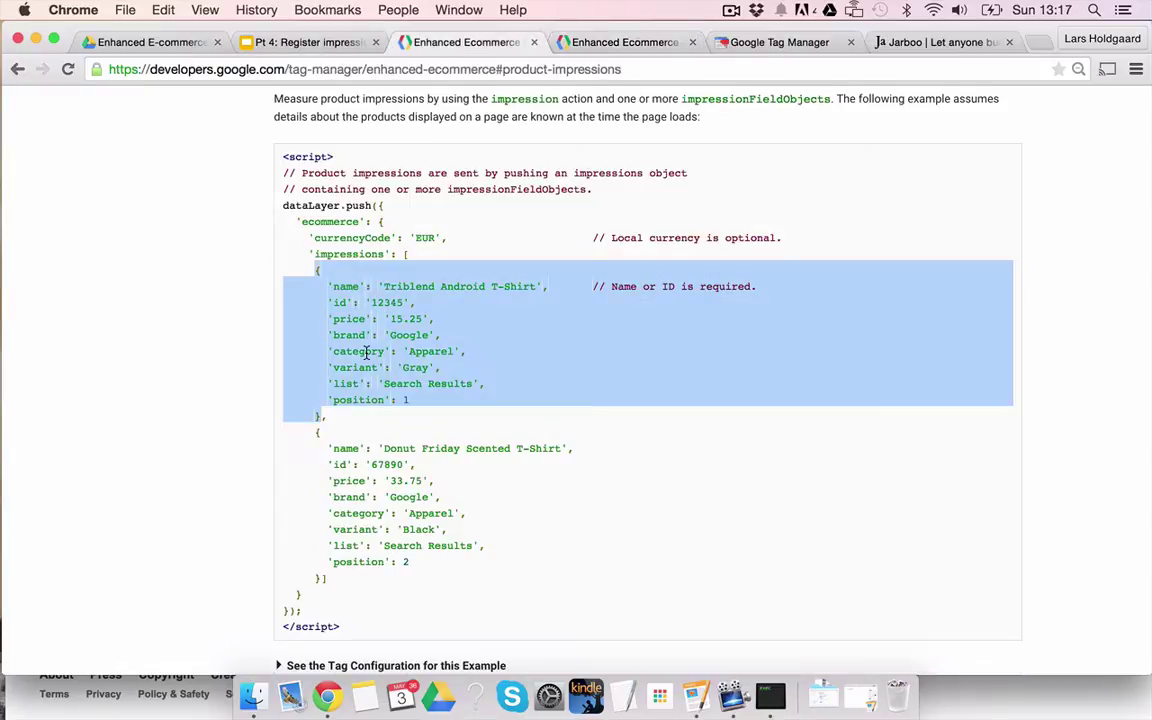
{"action": "left_click", "coordinate": [287, 312]}
{"action": "left_click_drag", "start_coordinate": [312, 268], "coordinate": [391, 577]}
{"action": "scroll", "coordinate": [393, 580], "scroll_direction": "down", "scroll_amount": 3}
{"action": "scroll", "coordinate": [393, 580], "scroll_direction": "up", "scroll_amount": 4}
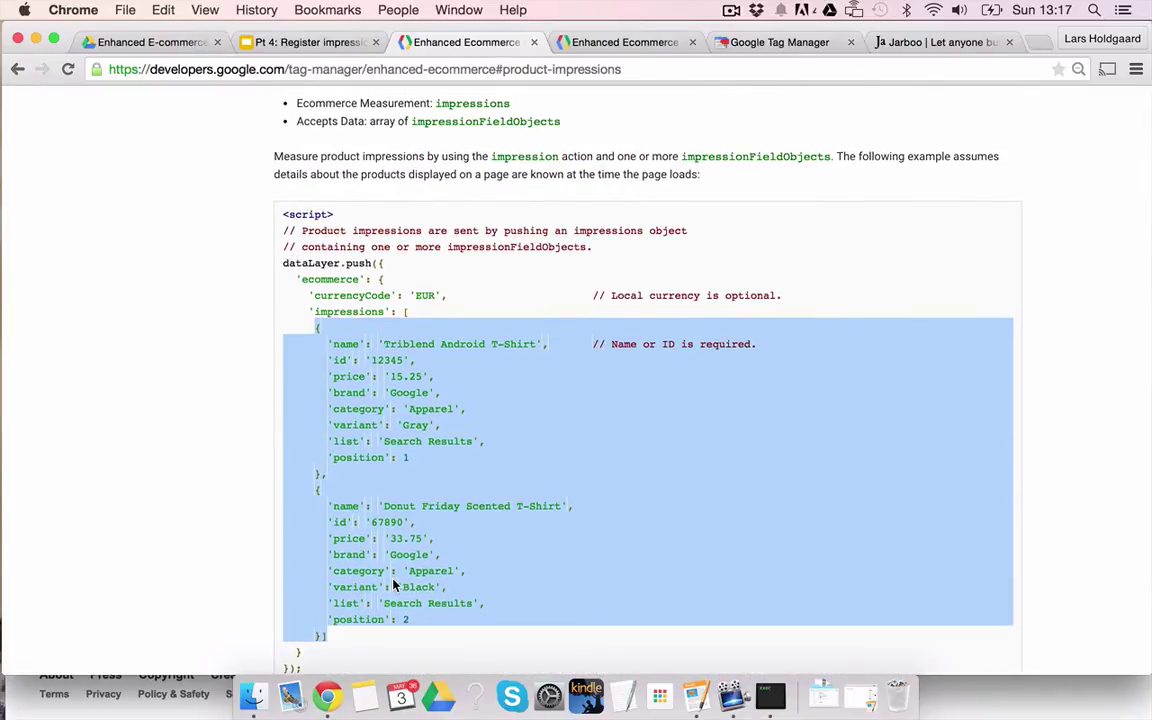
{"action": "scroll", "coordinate": [395, 585], "scroll_direction": "down", "scroll_amount": 4}
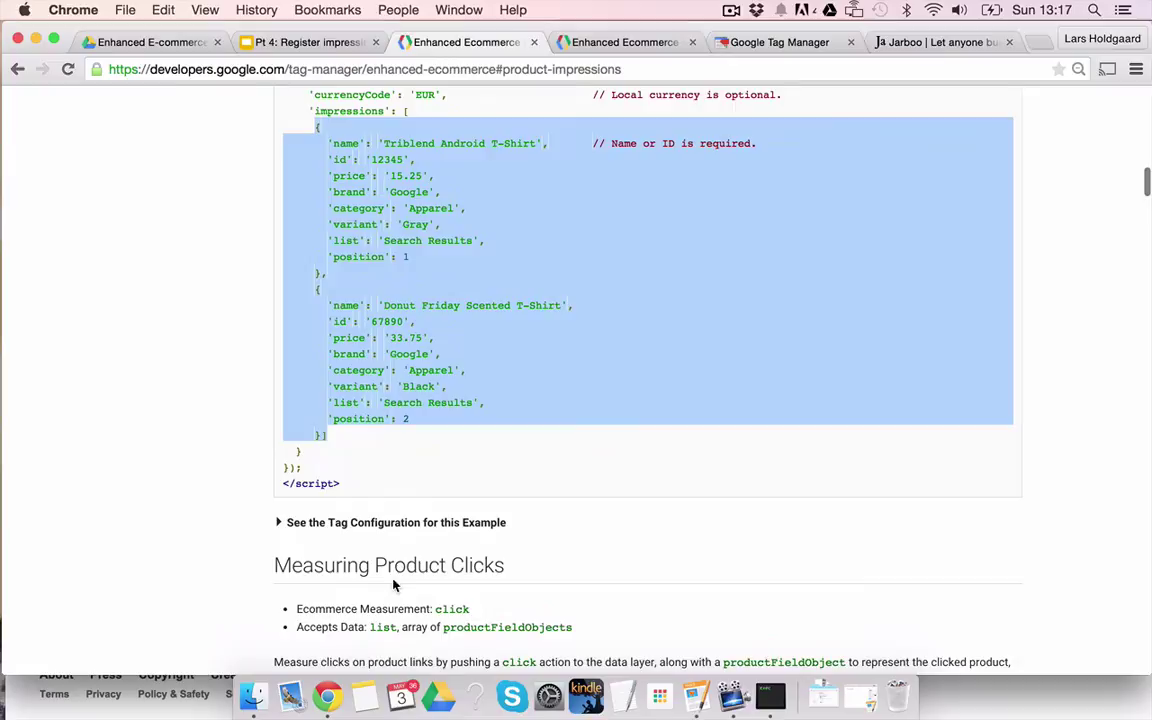
{"action": "left_click", "coordinate": [284, 524]}
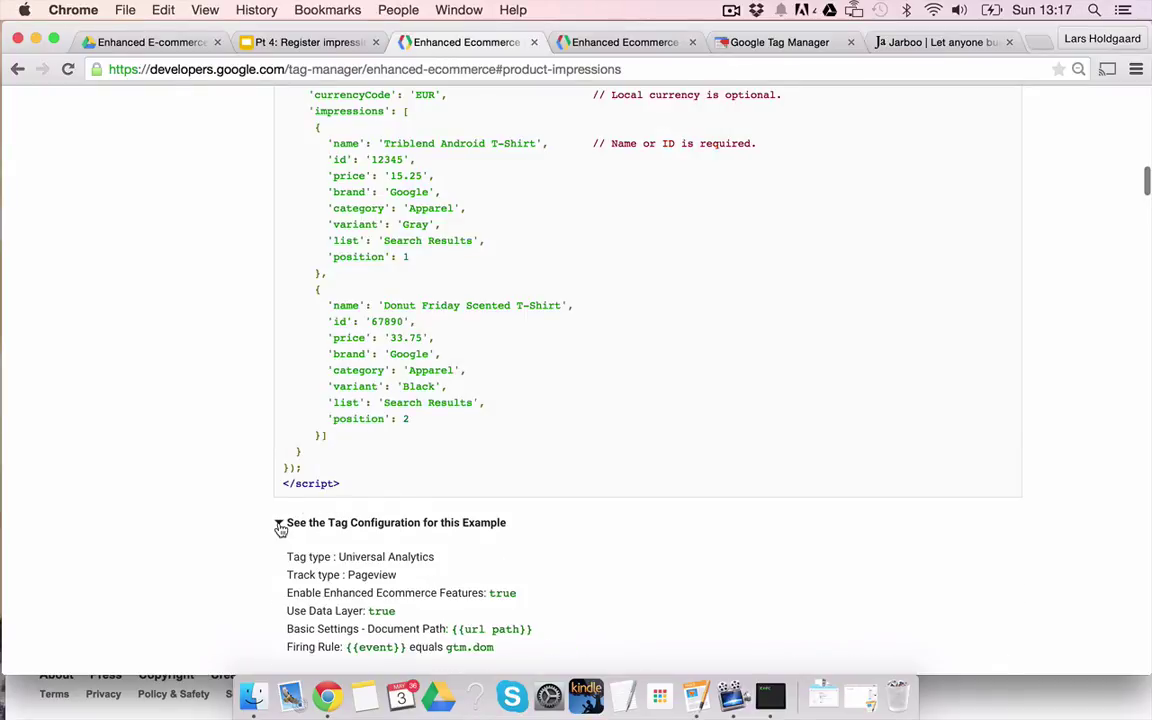
{"action": "scroll", "coordinate": [289, 460], "scroll_direction": "down", "scroll_amount": 2}
{"action": "left_click_drag", "start_coordinate": [289, 455], "coordinate": [520, 532]}
Start a new tag in the Jarboo container named 'GA - ecommerce - impressions'
{"action": "left_click", "coordinate": [727, 44]}
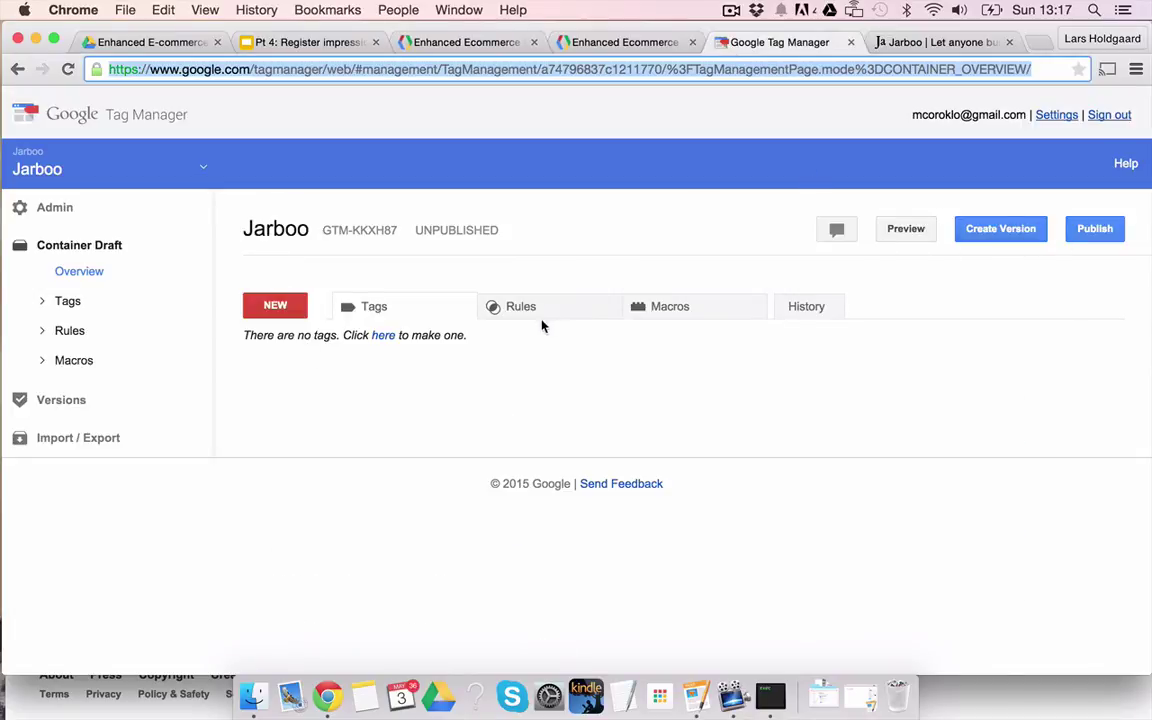
{"action": "left_click", "coordinate": [276, 306]}
{"action": "left_click", "coordinate": [292, 339]}
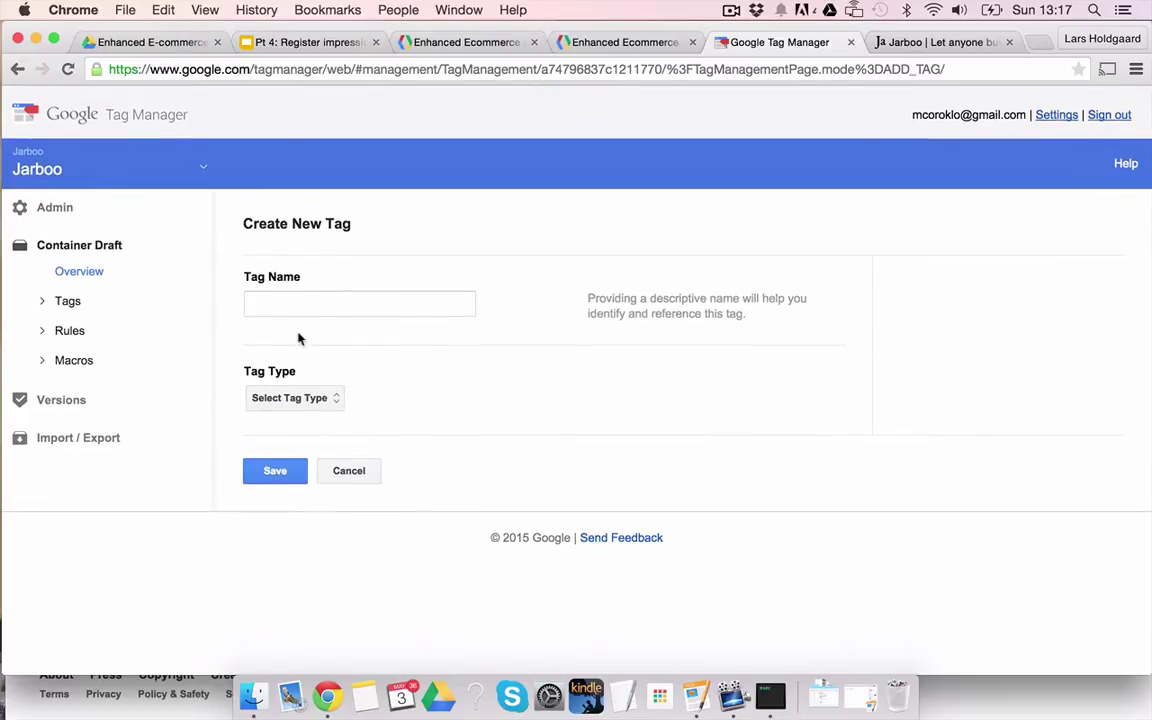
{"action": "left_click", "coordinate": [296, 305]}
{"action": "type", "text": "GA -"}
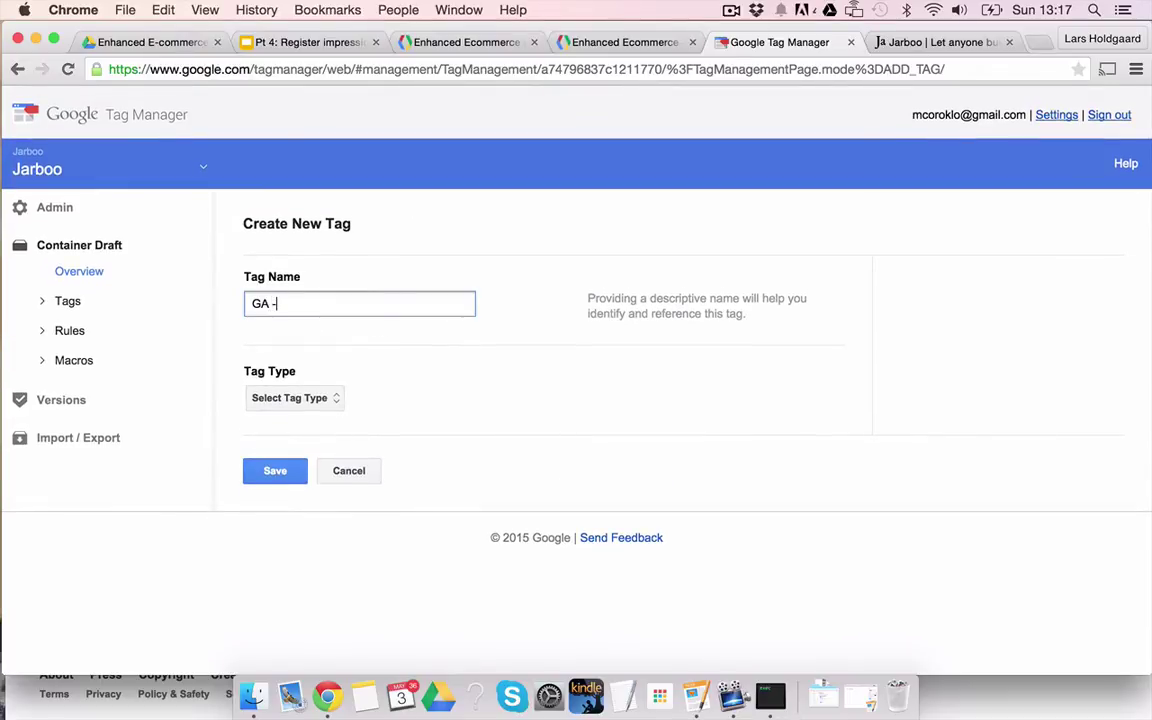
{"action": "type", "text": " ecommerce "}
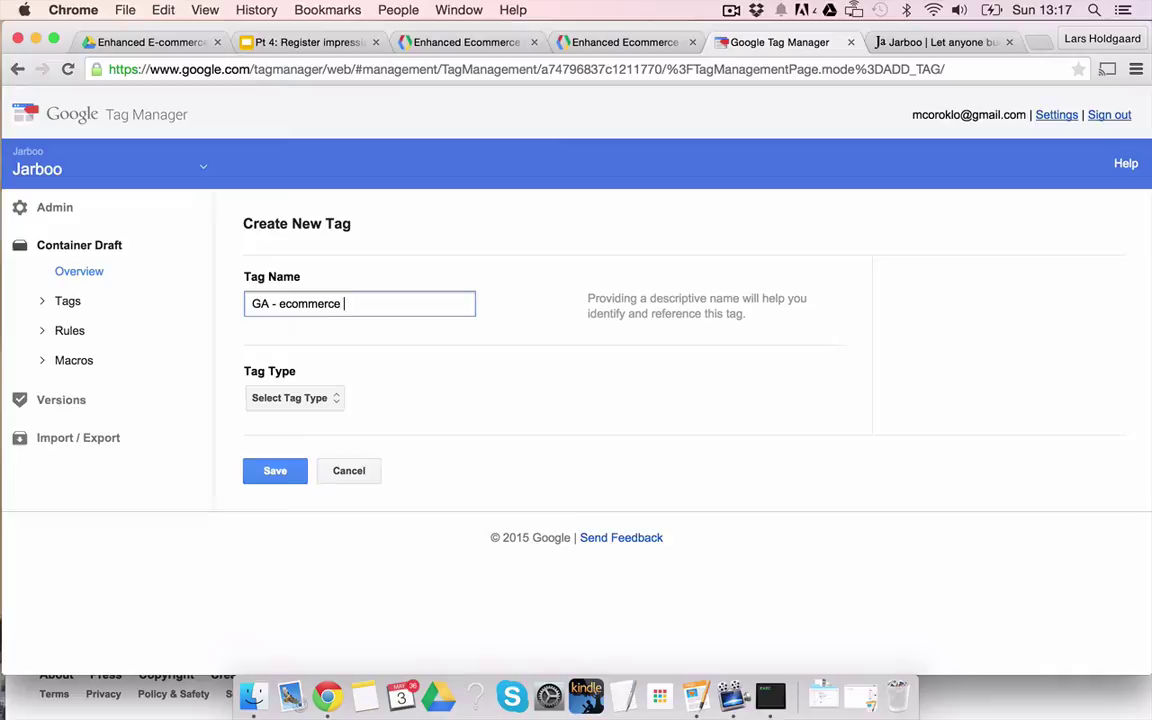
{"action": "type", "text": "- impressions"}
Set the tag type to Google Analytics > Universal Analytics with Page View tracking
{"action": "left_click", "coordinate": [290, 398]}
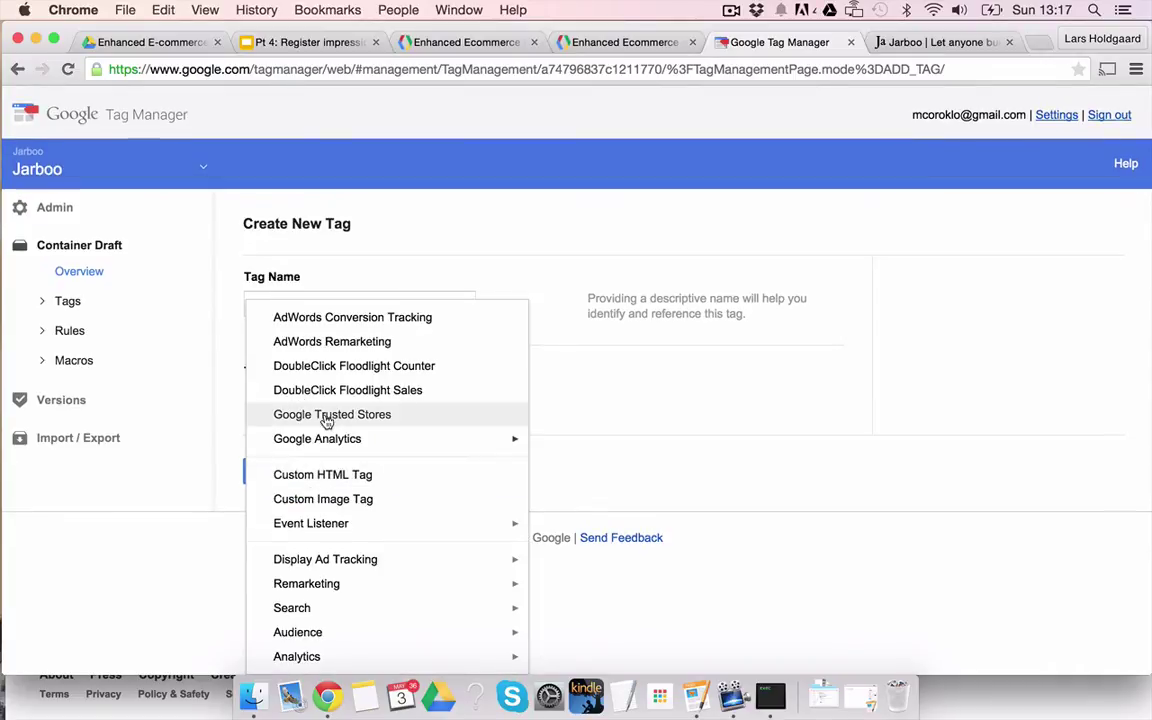
{"action": "mouse_move", "coordinate": [500, 441]}
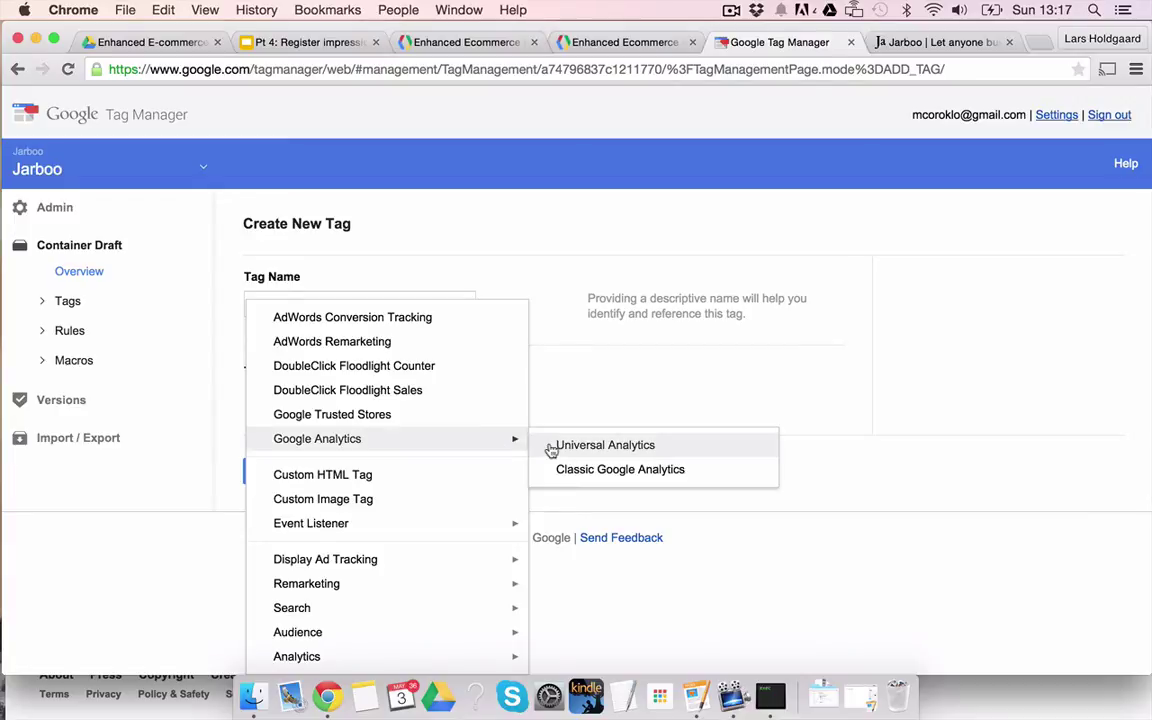
{"action": "left_click", "coordinate": [550, 445]}
{"action": "scroll", "coordinate": [340, 515], "scroll_direction": "down", "scroll_amount": 3}
{"action": "left_click", "coordinate": [345, 376]}
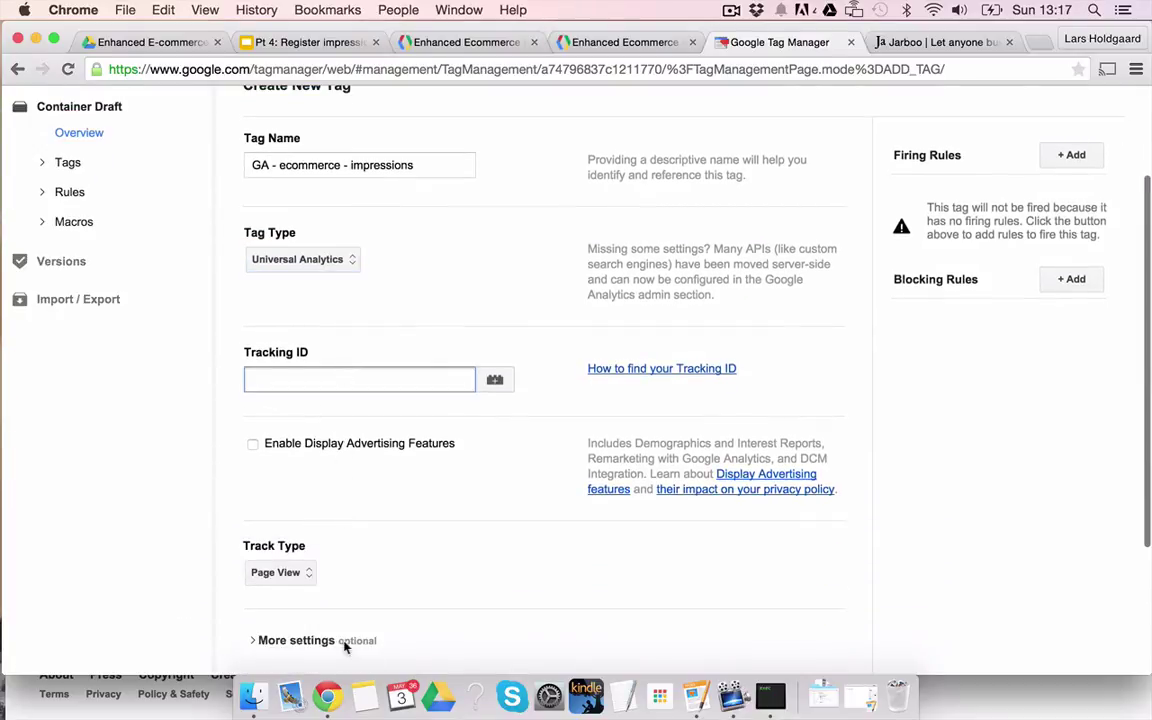
Copy {{GA_id_ProductionAndStaging}} from the Pages note and paste it as the tag's Tracking ID
{"action": "left_click", "coordinate": [370, 714]}
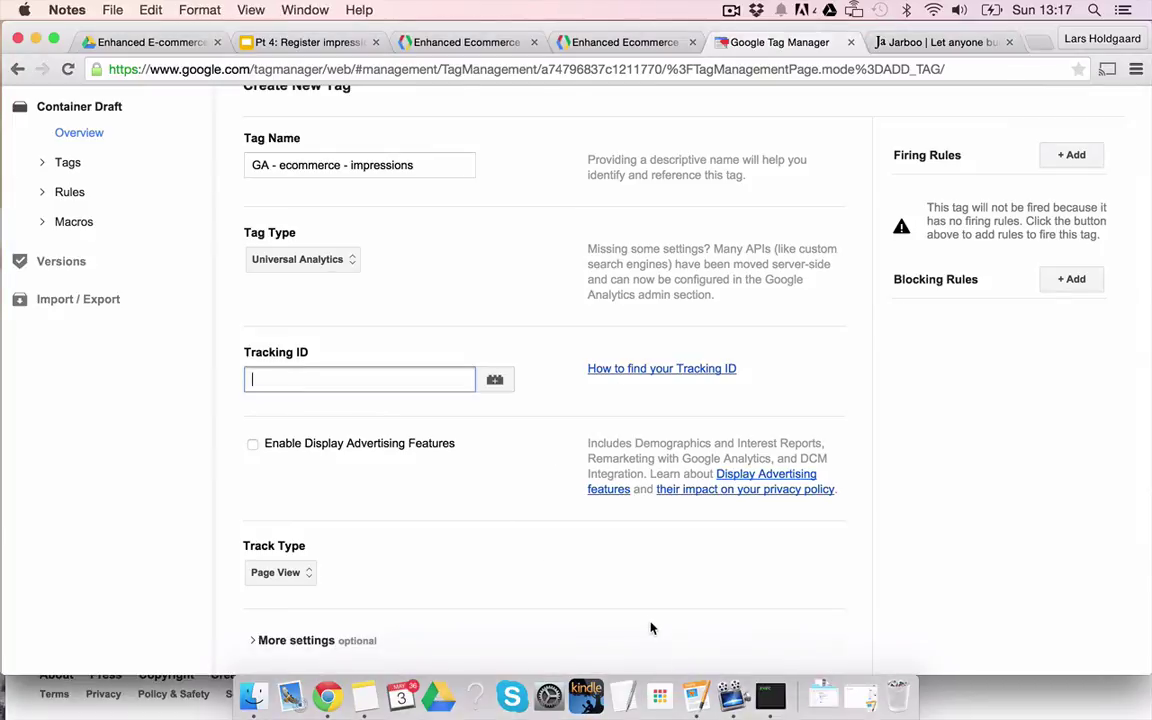
{"action": "left_click", "coordinate": [733, 696]}
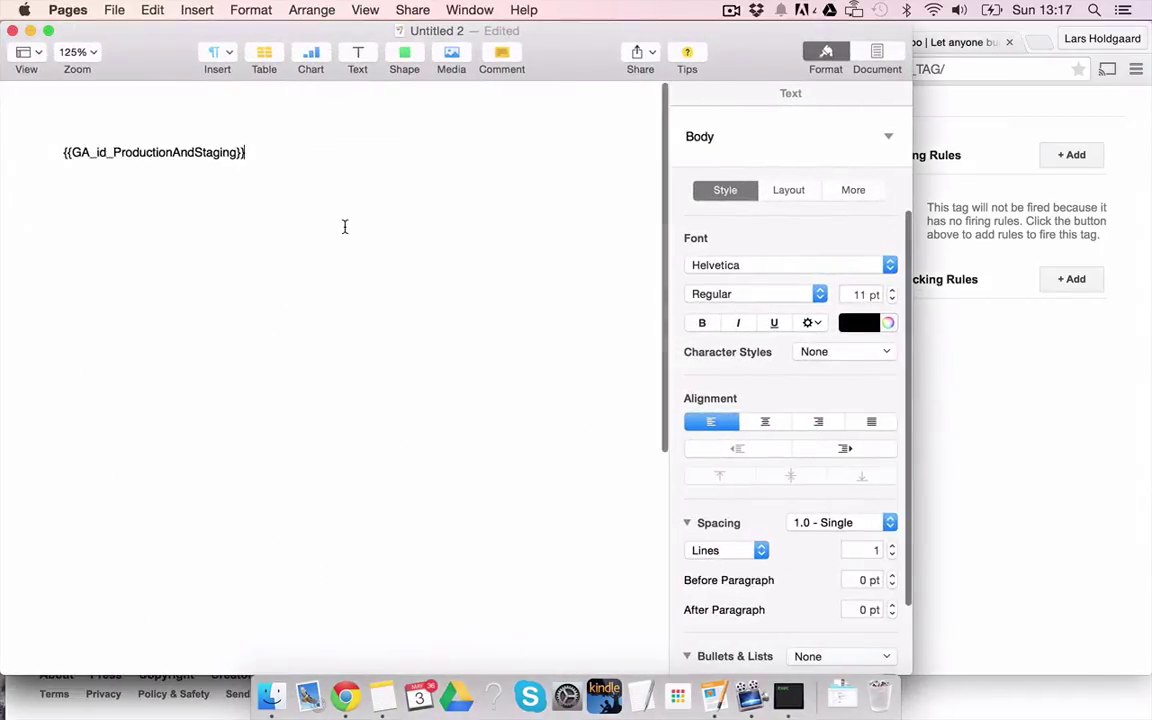
{"action": "key", "text": "super+a"}
{"action": "key", "text": "super+c"}
{"action": "left_click", "coordinate": [957, 473]}
{"action": "left_click", "coordinate": [378, 379]}
{"action": "key", "text": "super+v"}
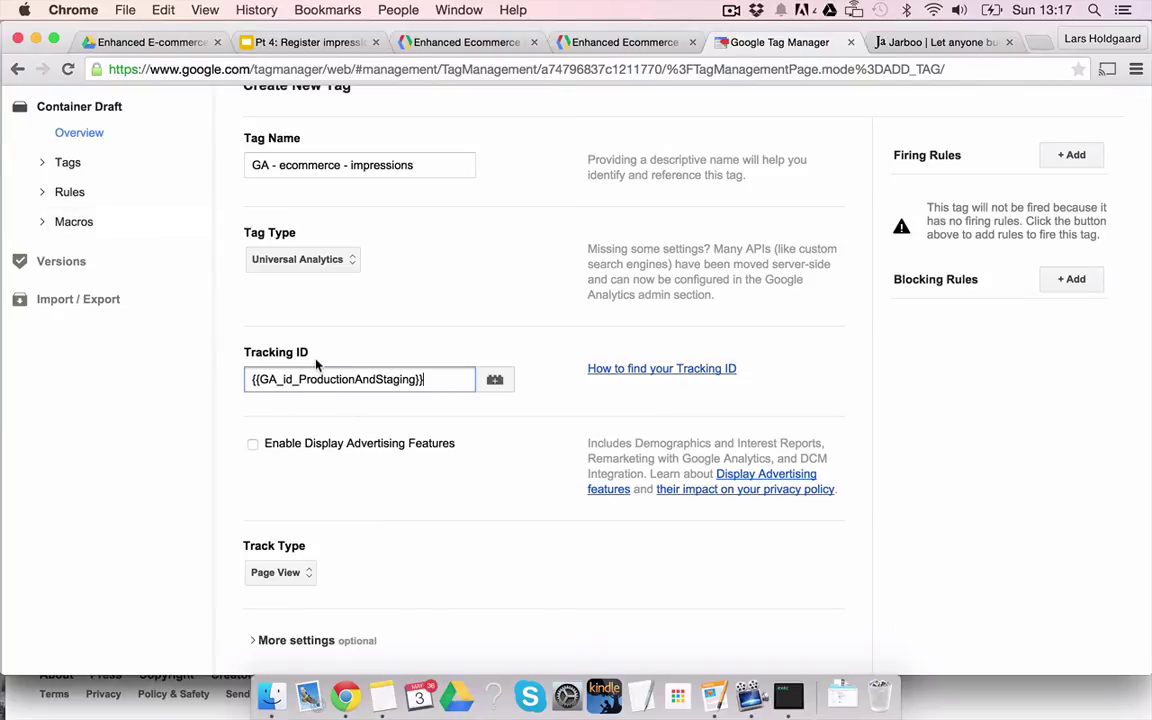
{"action": "left_click_drag", "start_coordinate": [317, 364], "coordinate": [248, 356]}
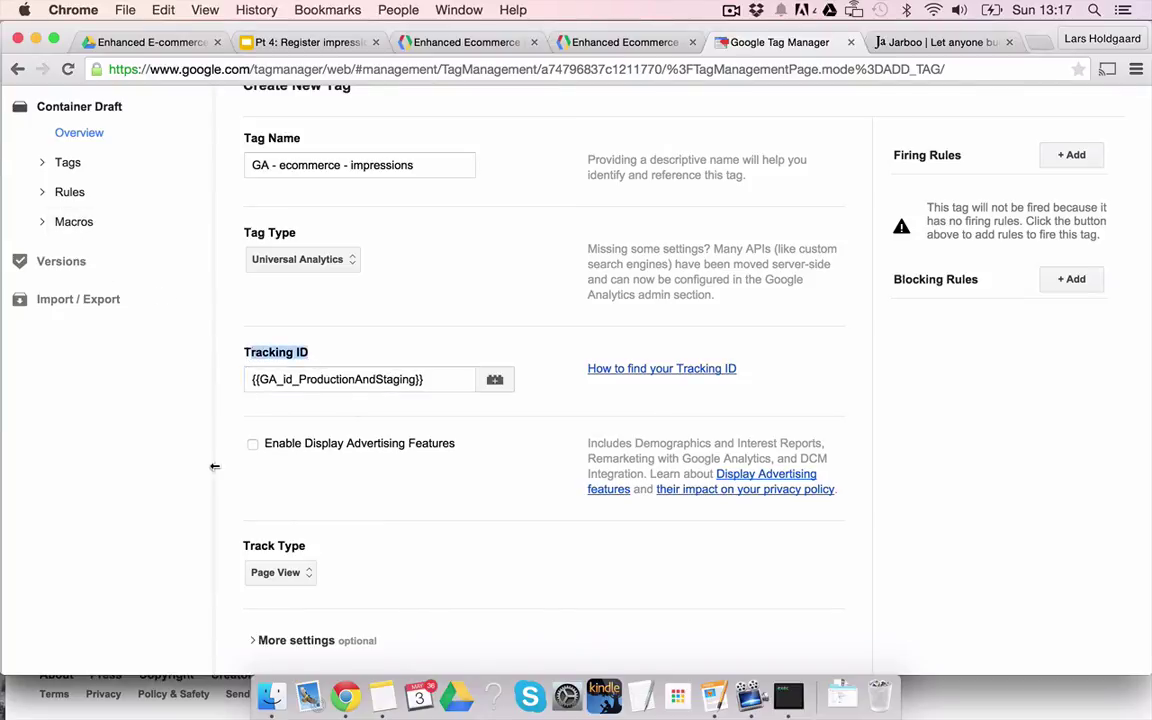
Keep Page View as the track type and check the guide's ecommerce and data layer settings
{"action": "scroll", "coordinate": [214, 466], "scroll_direction": "down", "scroll_amount": 5}
{"action": "left_click", "coordinate": [276, 374]}
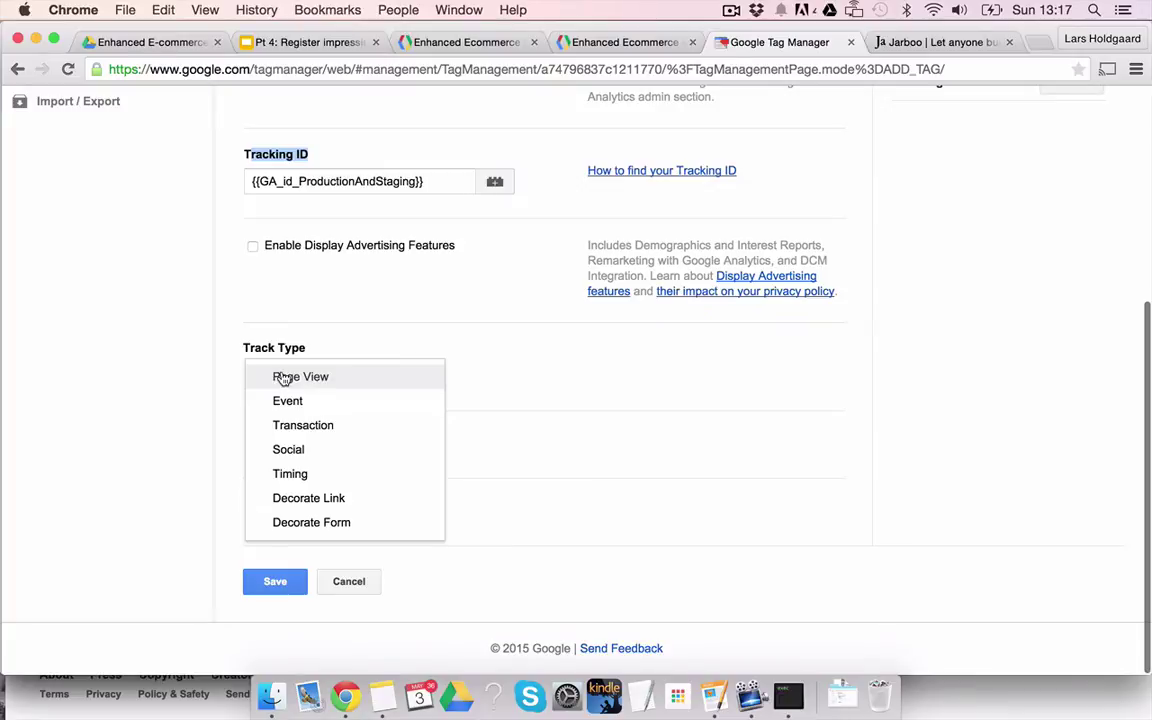
{"action": "left_click", "coordinate": [284, 378]}
{"action": "left_click", "coordinate": [610, 42]}
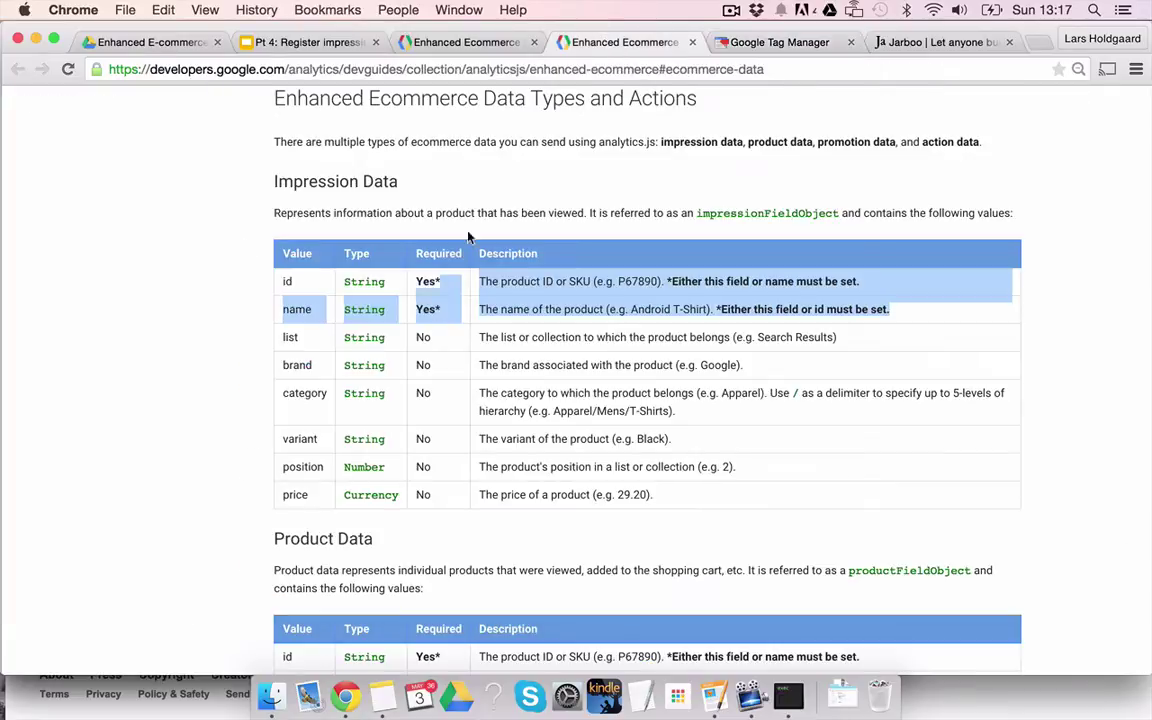
{"action": "scroll", "coordinate": [467, 237], "scroll_direction": "up", "scroll_amount": 1}
{"action": "left_click", "coordinate": [460, 42]}
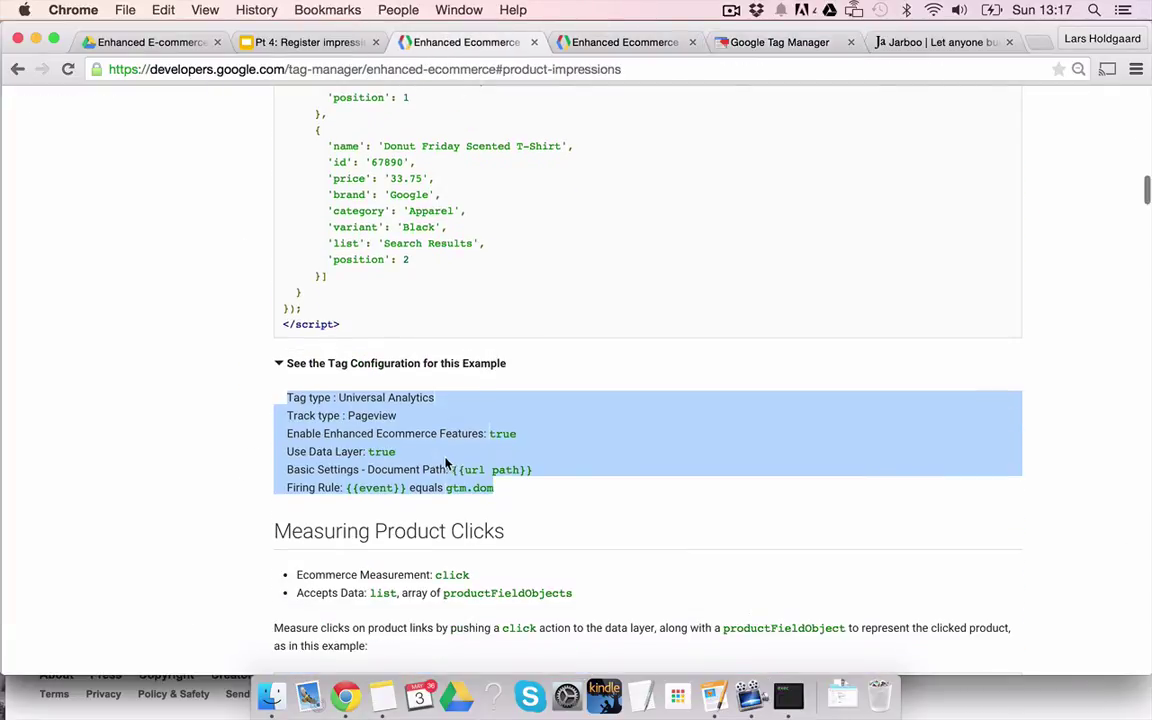
{"action": "left_click_drag", "start_coordinate": [303, 434], "coordinate": [545, 452]}
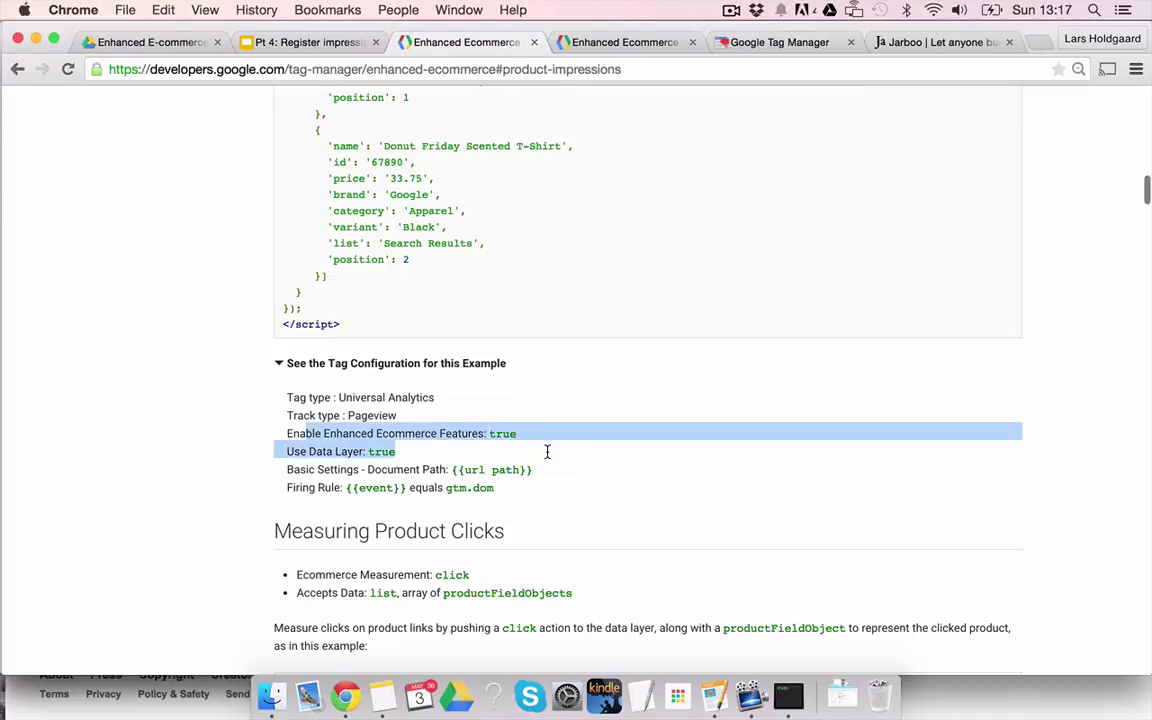
{"action": "left_click", "coordinate": [750, 42]}
Under More settings > Ecommerce Features, enable Enhanced Ecommerce Features and Use data layer
{"action": "left_click", "coordinate": [270, 511]}
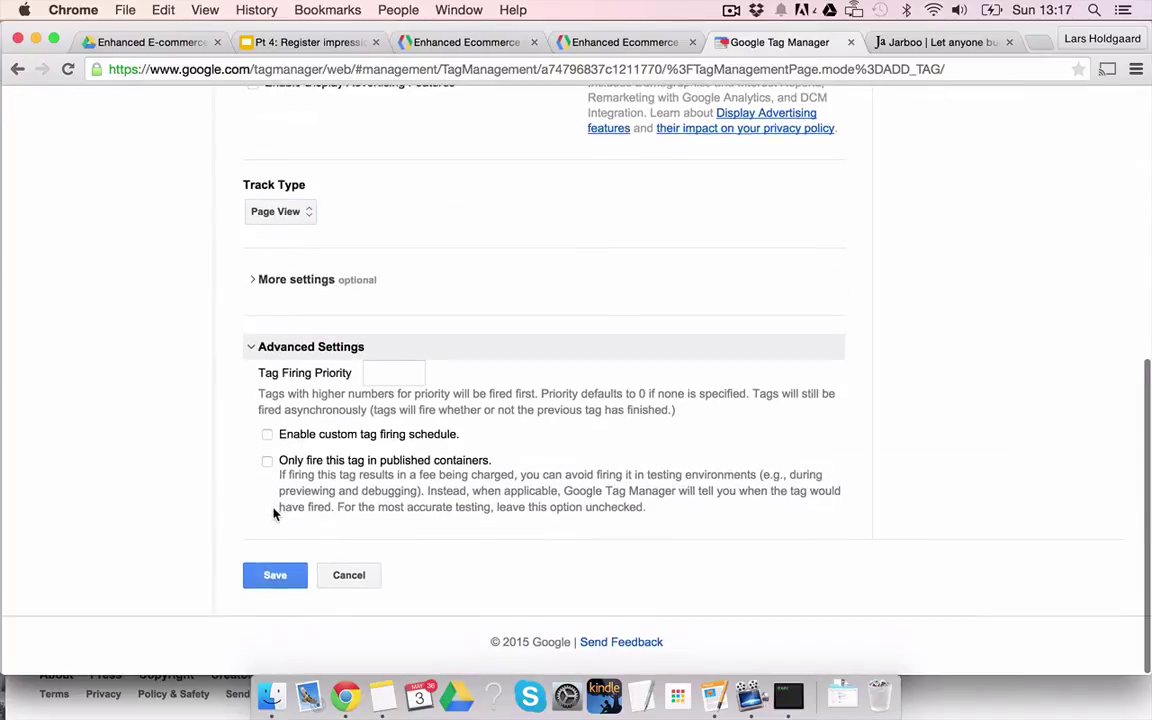
{"action": "scroll", "coordinate": [300, 400], "scroll_direction": "up", "scroll_amount": 1}
{"action": "left_click", "coordinate": [292, 283]}
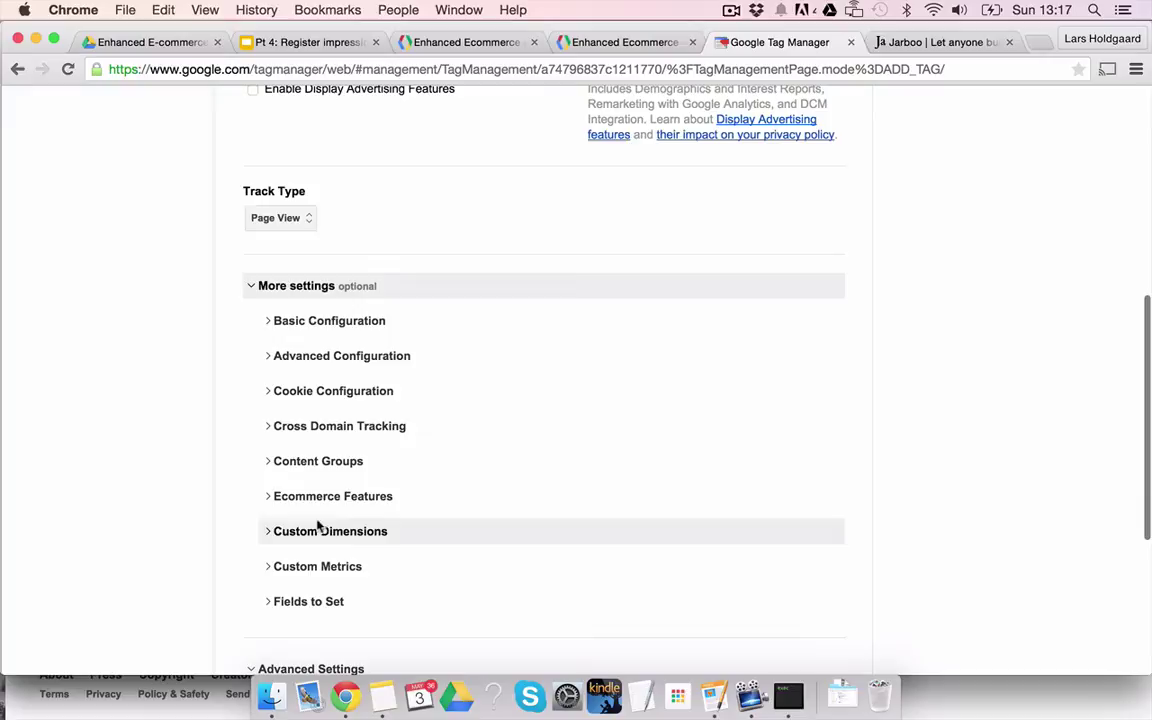
{"action": "left_click", "coordinate": [318, 496]}
{"action": "left_click", "coordinate": [283, 525]}
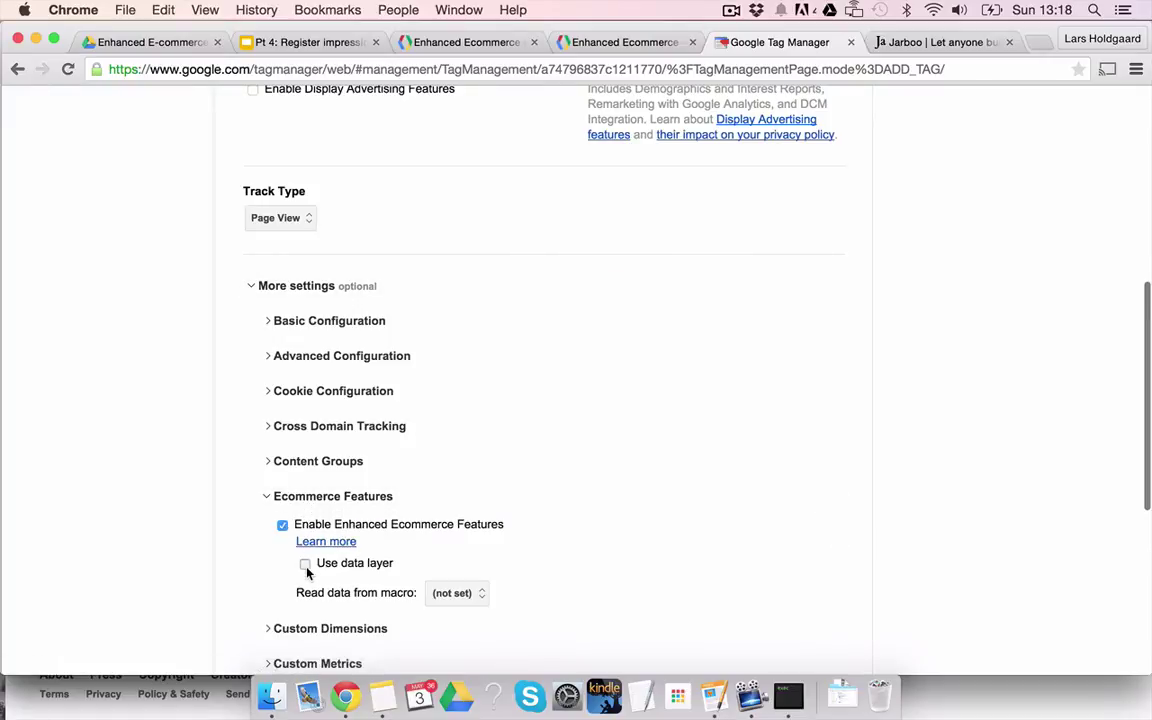
{"action": "left_click", "coordinate": [305, 565]}
Copy {{url path}} from the guide and paste it into Basic Configuration > Document Path
{"action": "left_click", "coordinate": [575, 42]}
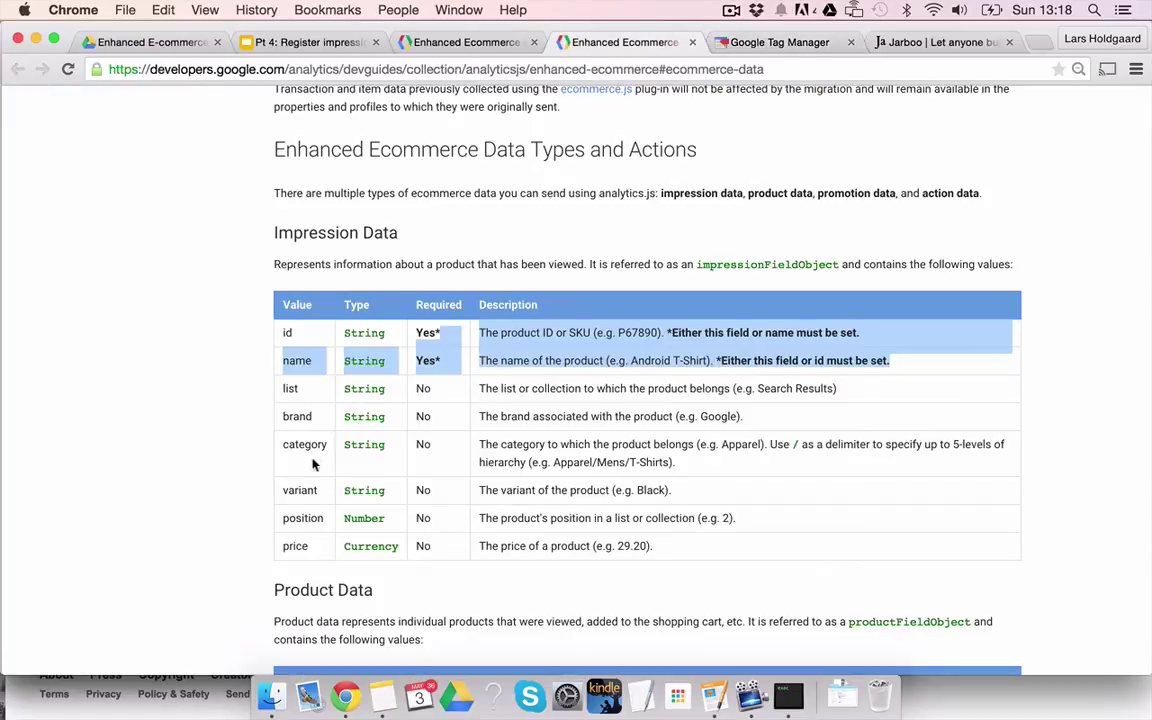
{"action": "left_click", "coordinate": [468, 42]}
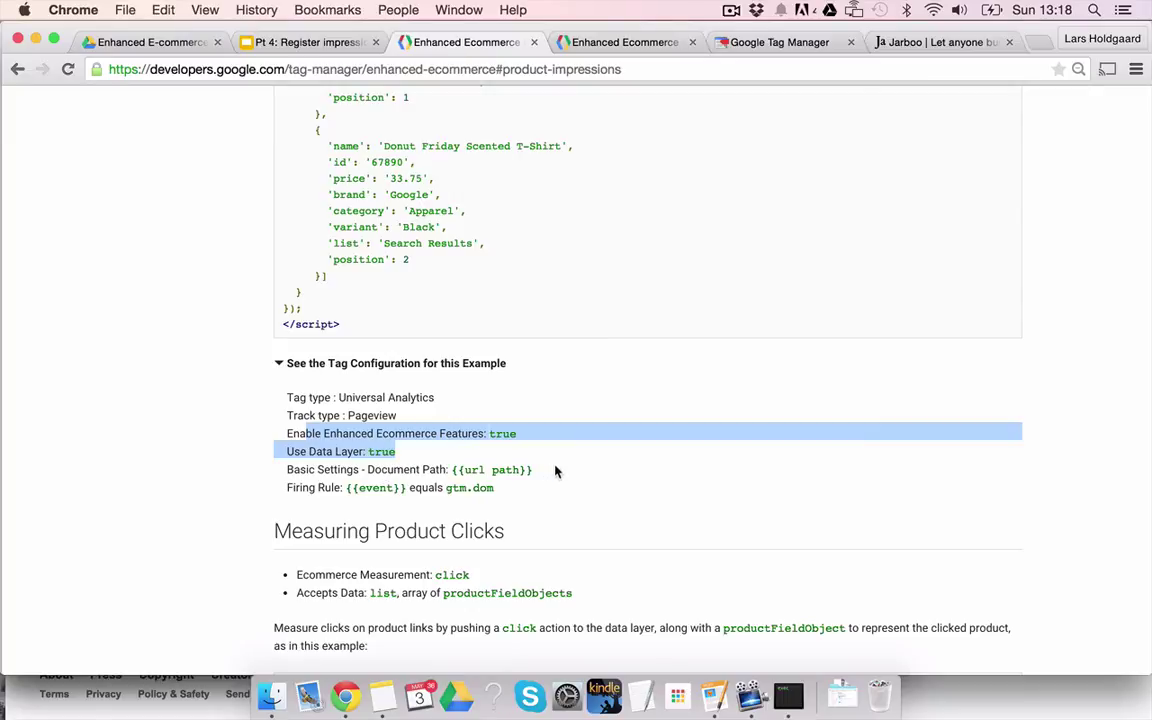
{"action": "left_click_drag", "start_coordinate": [534, 470], "coordinate": [452, 470]}
{"action": "key", "text": "super+c"}
{"action": "left_click", "coordinate": [775, 42]}
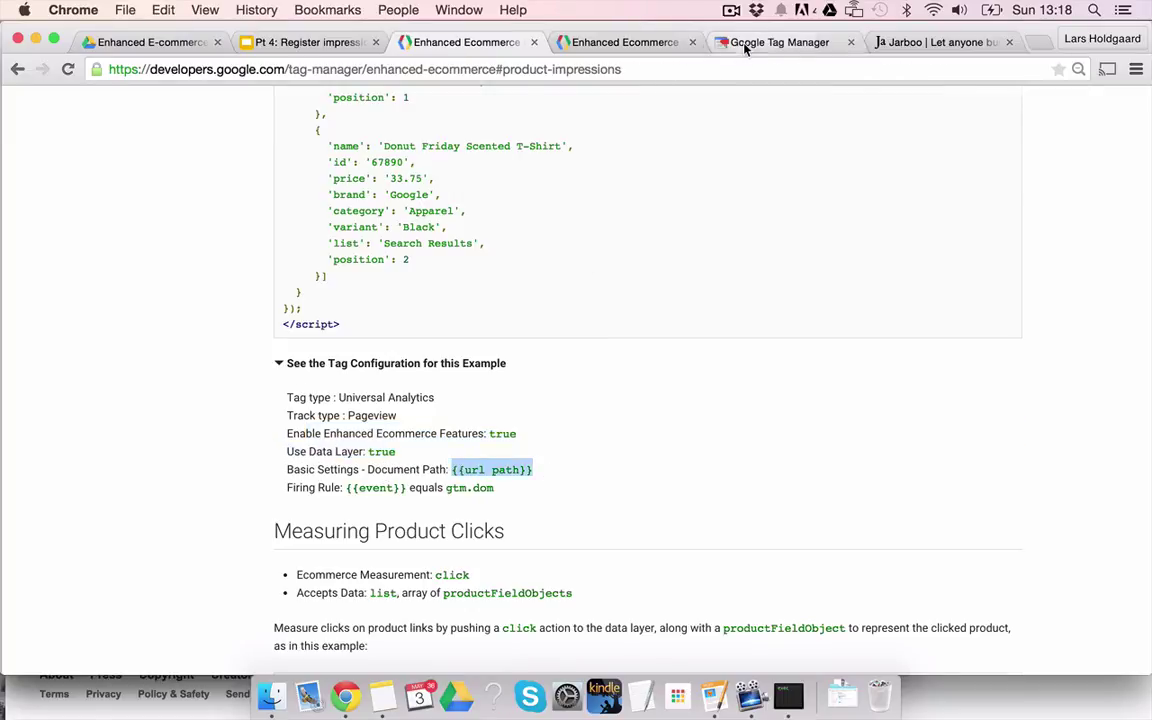
{"action": "scroll", "coordinate": [494, 265], "scroll_direction": "up", "scroll_amount": 5}
{"action": "scroll", "coordinate": [494, 265], "scroll_direction": "down", "scroll_amount": 5}
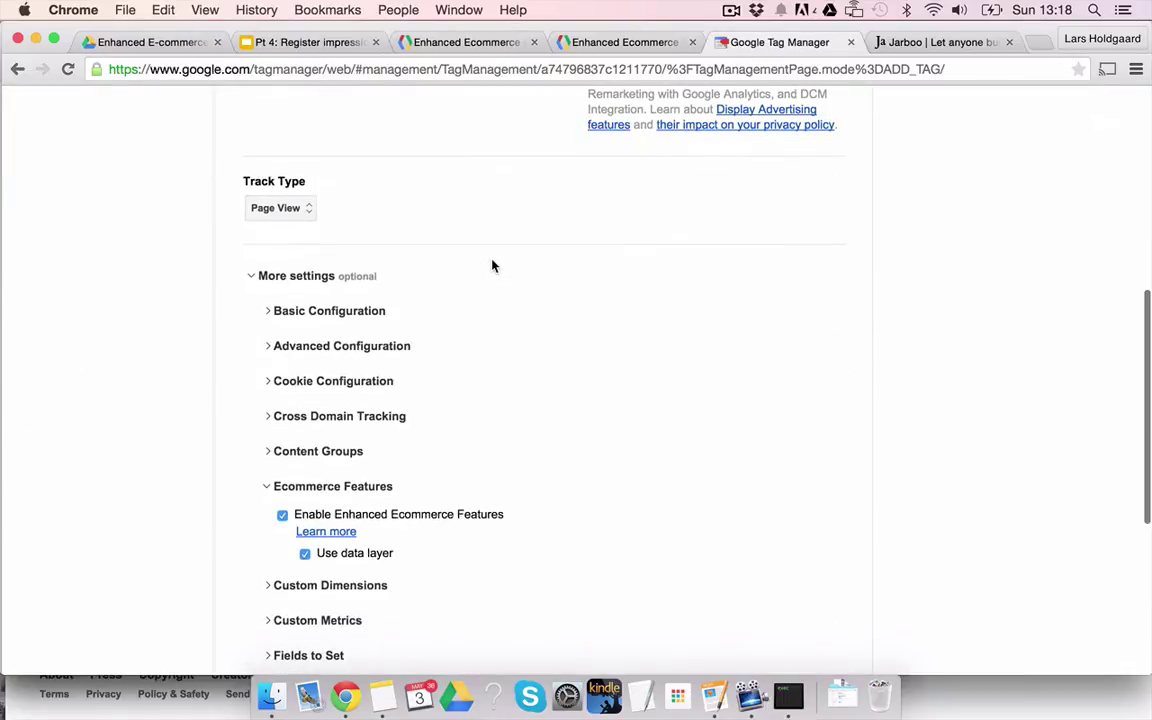
{"action": "left_click", "coordinate": [334, 311]}
{"action": "left_click", "coordinate": [423, 440]}
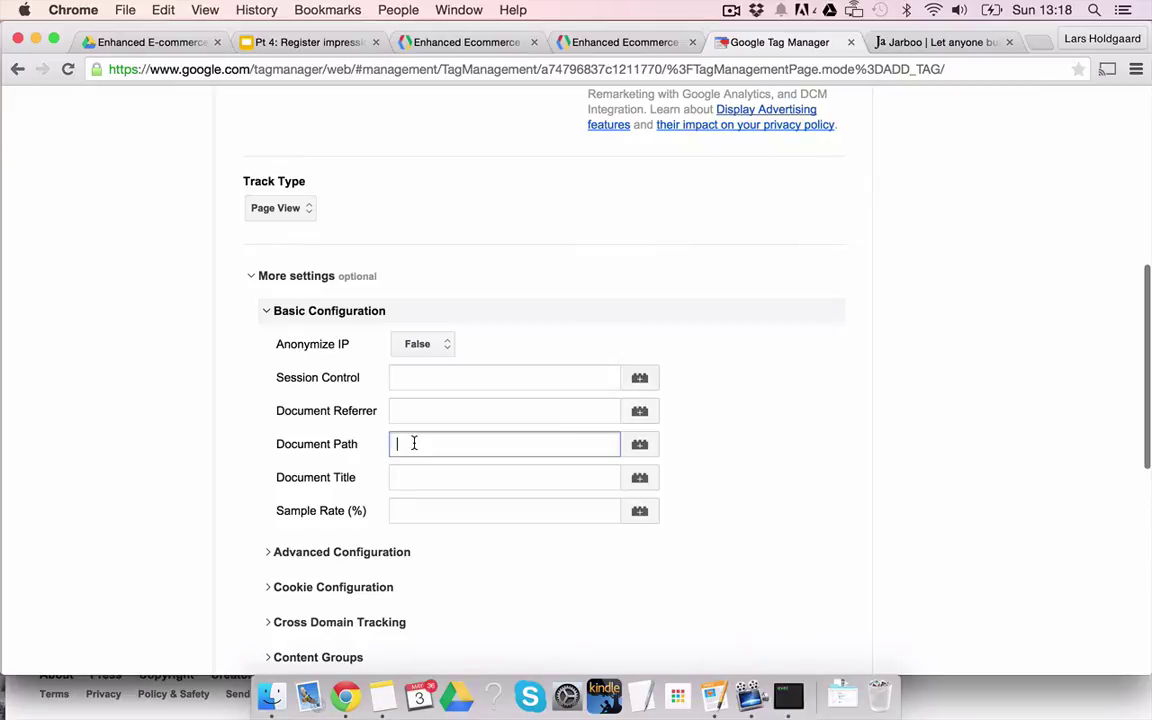
{"action": "key", "text": "super+v"}
{"action": "left_click", "coordinate": [550, 302]}
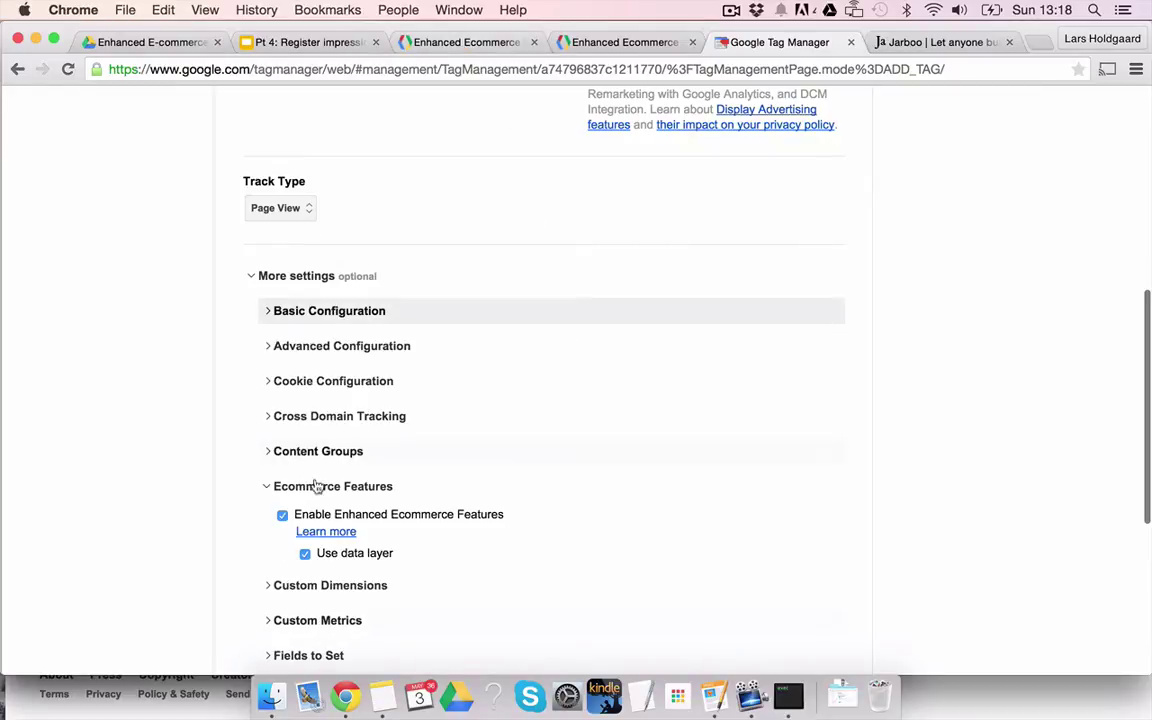
{"action": "left_click", "coordinate": [302, 315]}
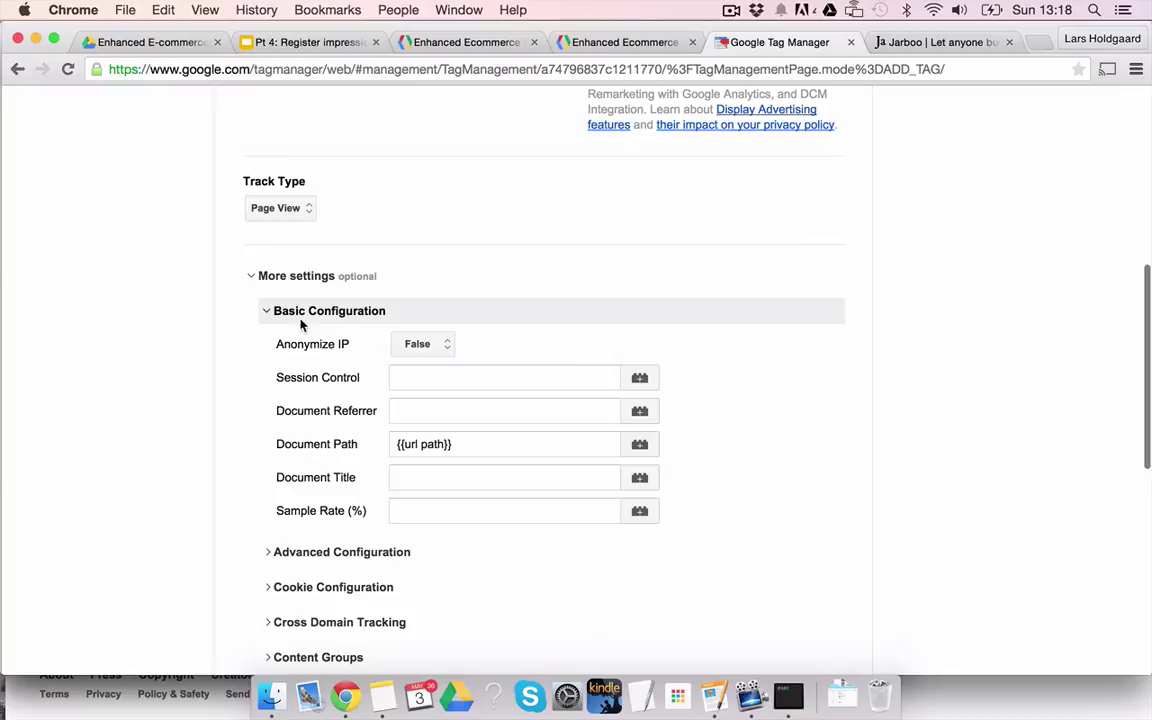
{"action": "left_click", "coordinate": [445, 42]}
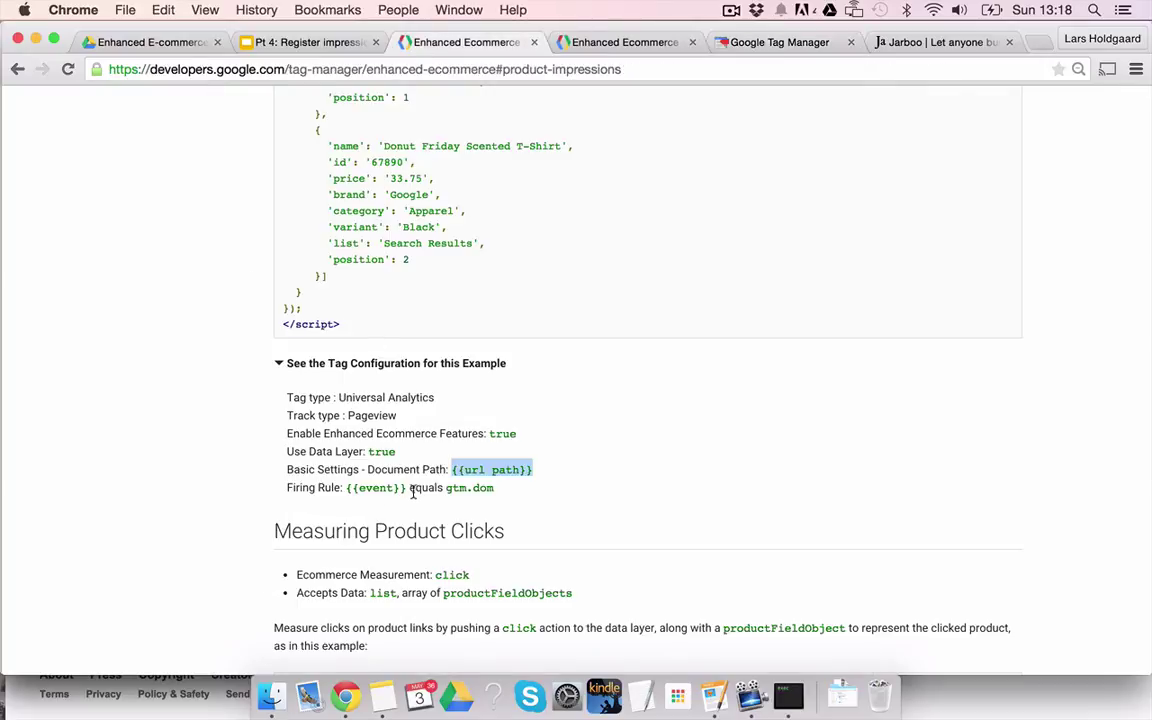
Add a new firing rule to the tag named 'event equals dom'
{"action": "double_click", "coordinate": [466, 488]}
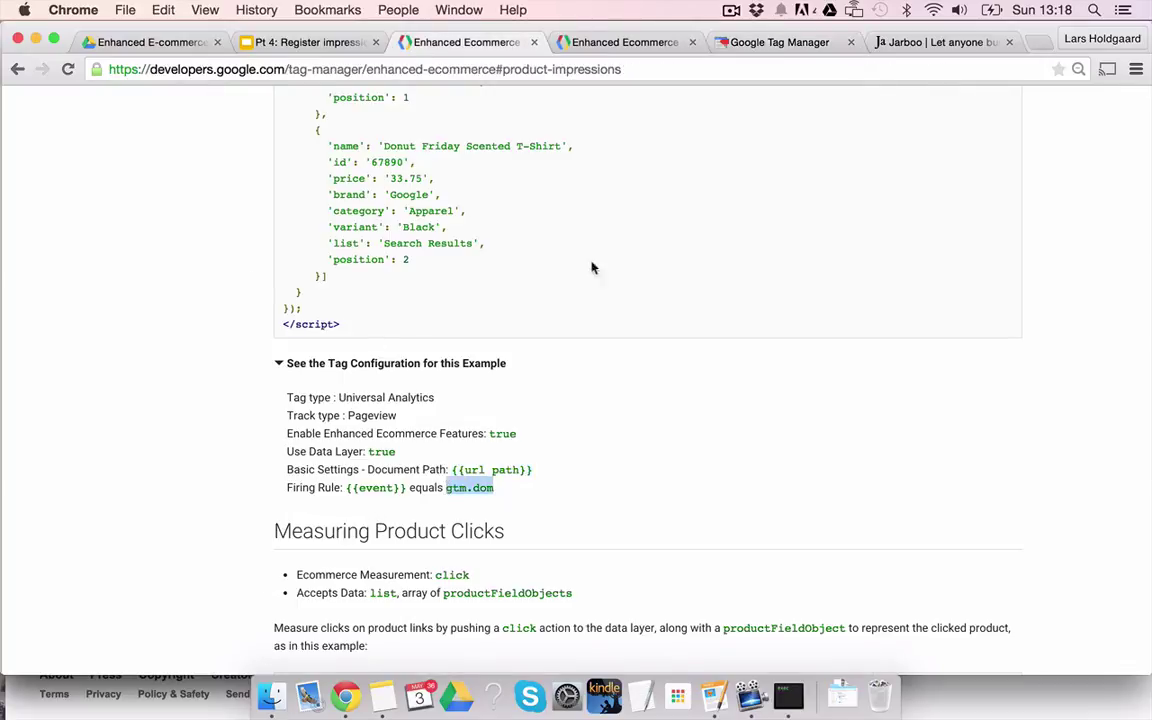
{"action": "left_click", "coordinate": [605, 42]}
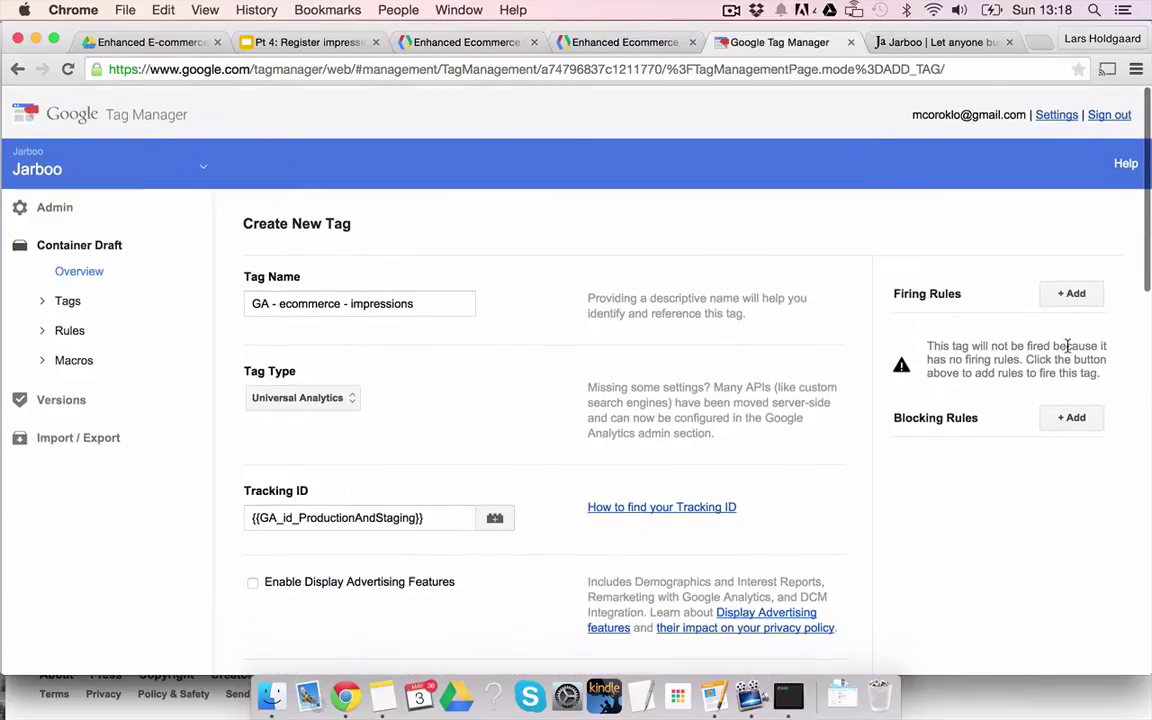
{"action": "left_click", "coordinate": [1071, 293]}
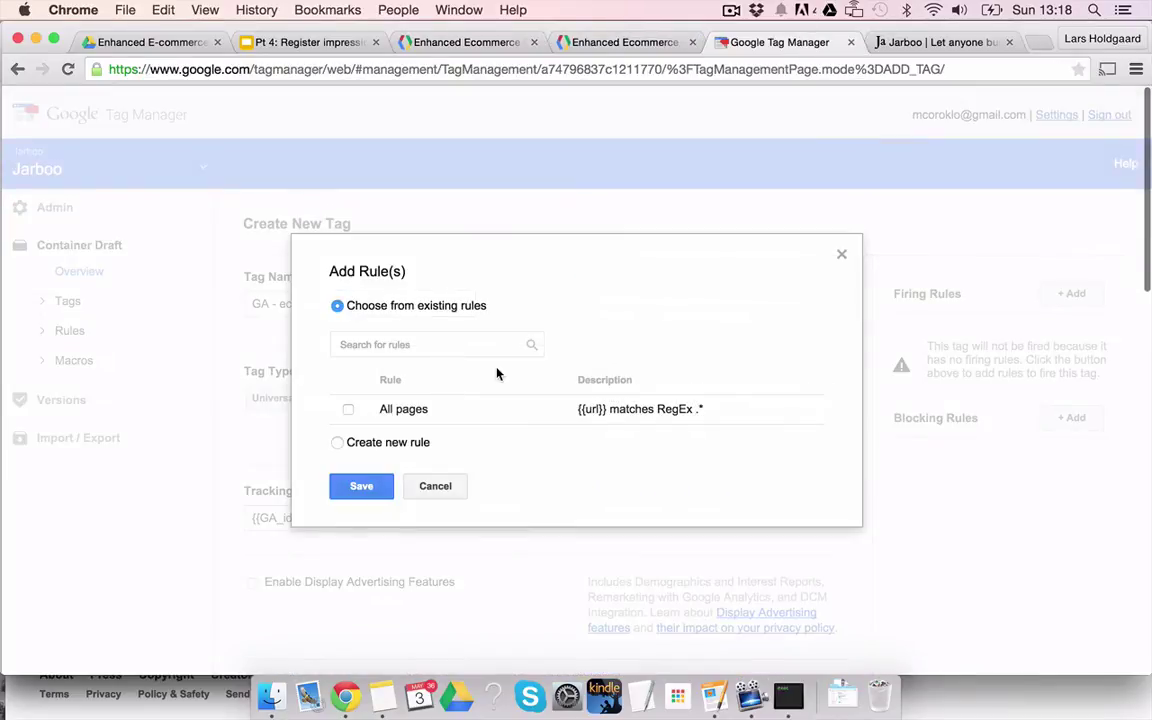
{"action": "left_click", "coordinate": [343, 442]}
{"action": "left_click", "coordinate": [397, 386]}
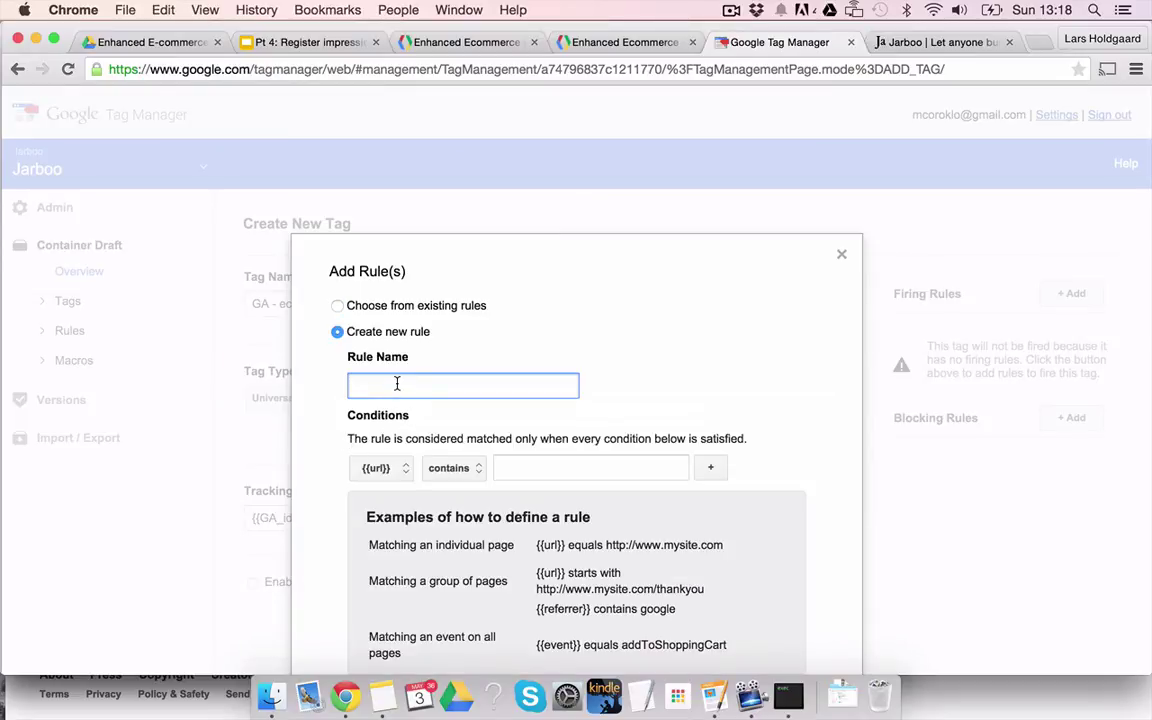
{"action": "type", "text": "event equals dom"}
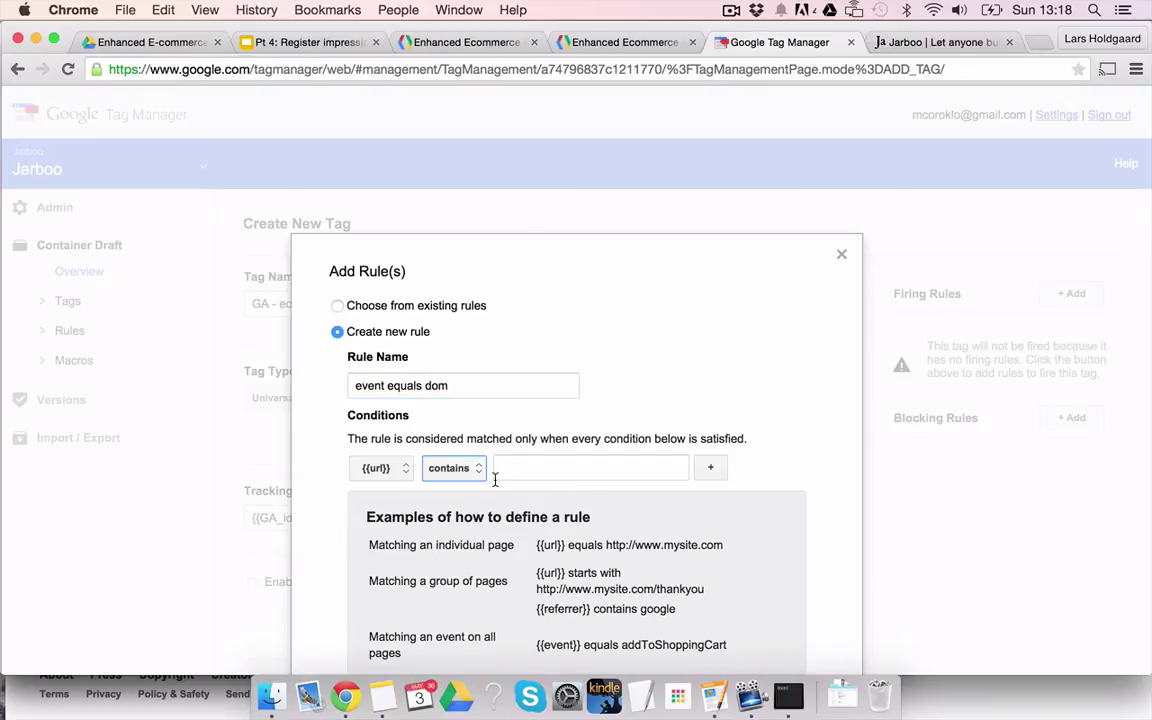
Give the rule the condition {{event}} equals gtm.dom and save it
{"action": "left_click", "coordinate": [398, 469]}
{"action": "left_click", "coordinate": [400, 300]}
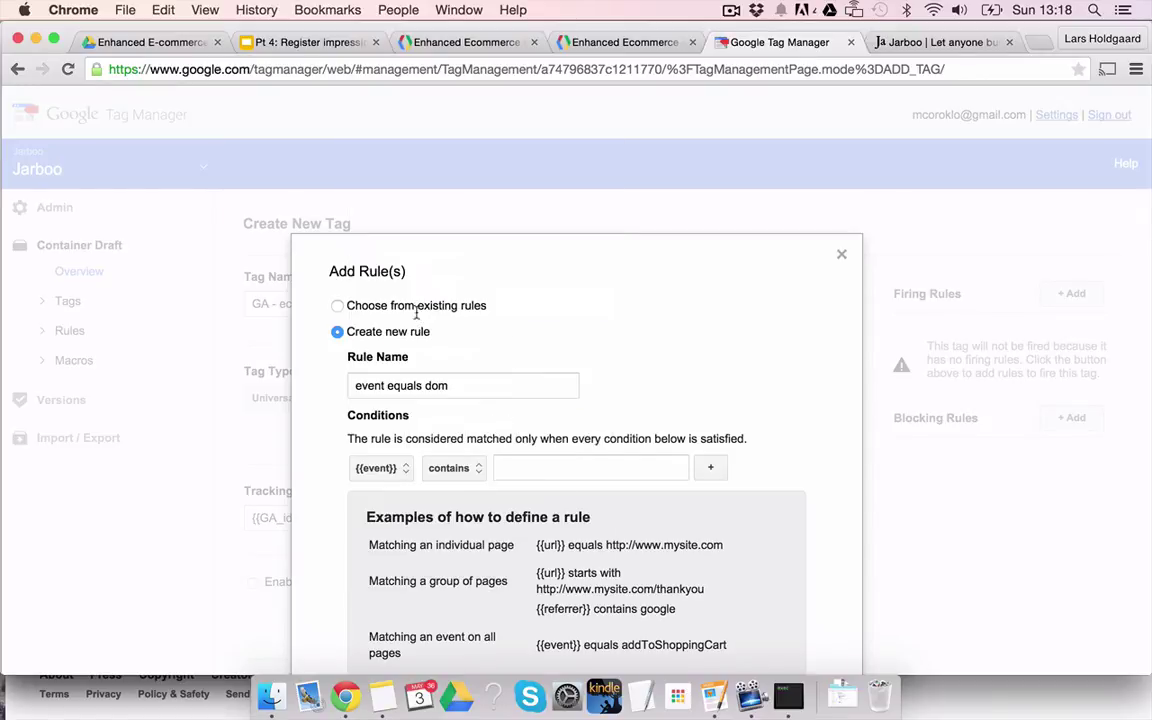
{"action": "left_click", "coordinate": [468, 467]}
{"action": "left_click", "coordinate": [466, 443]}
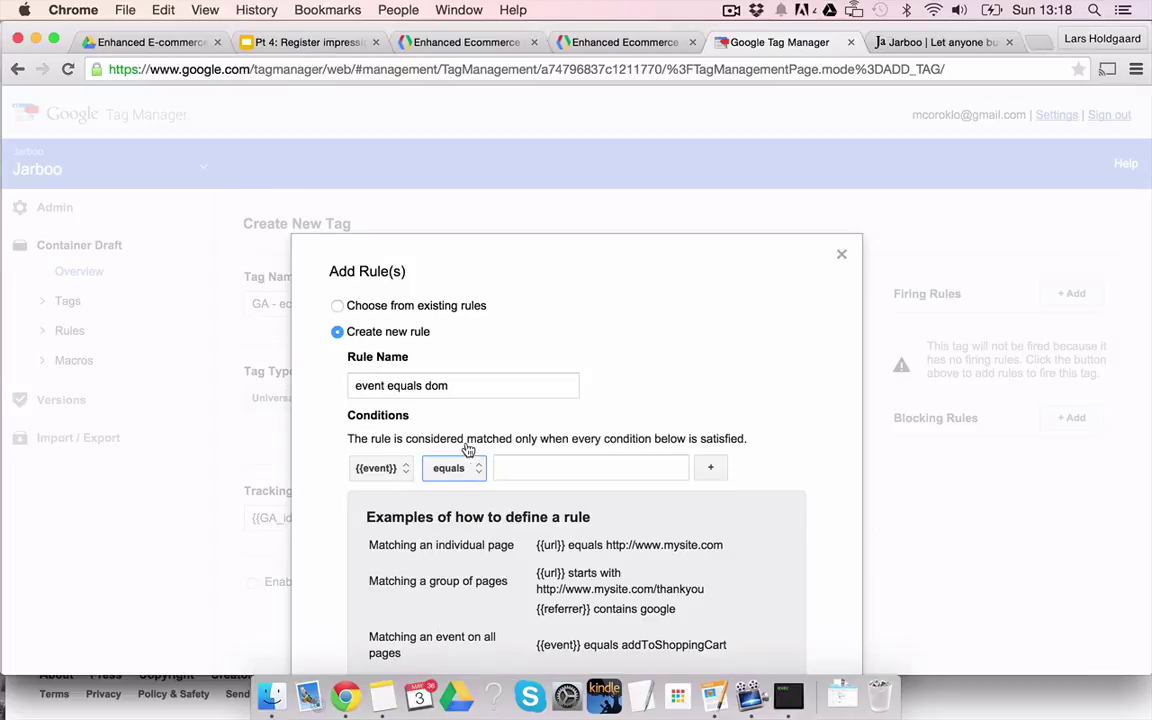
{"action": "left_click", "coordinate": [530, 470]}
{"action": "type", "text": "gtm.dom"}
{"action": "scroll", "coordinate": [532, 470], "scroll_direction": "down", "scroll_amount": 3}
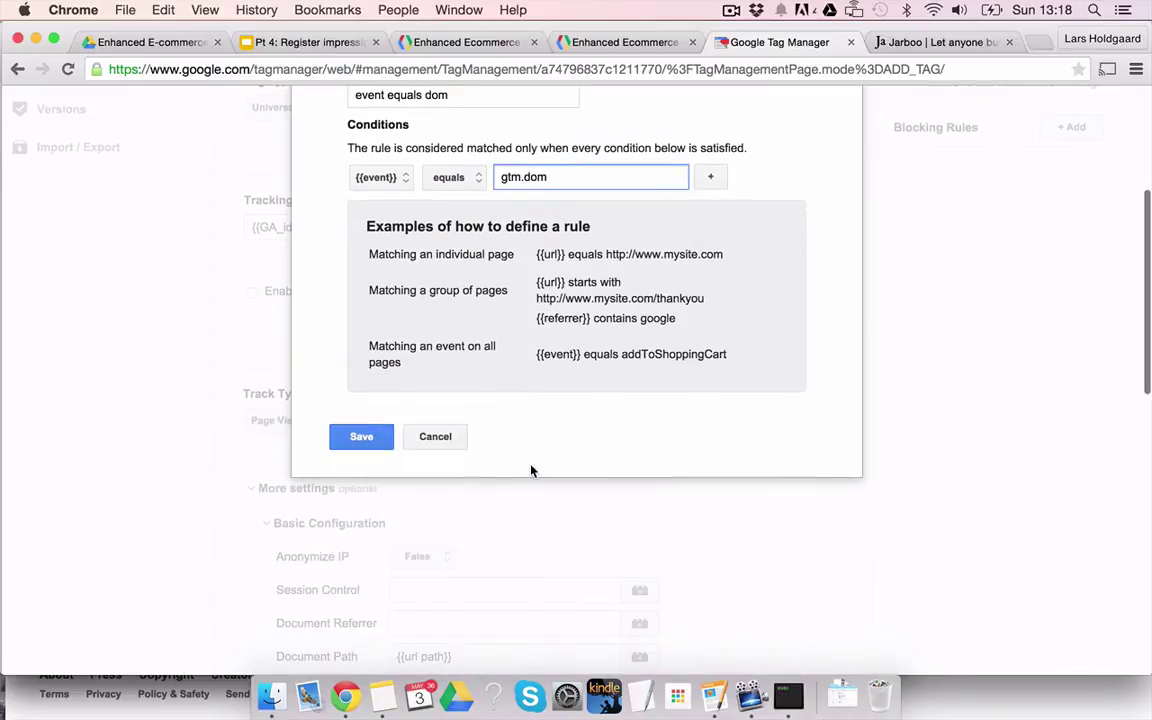
{"action": "left_click", "coordinate": [357, 438]}
{"action": "scroll", "coordinate": [386, 422], "scroll_direction": "down", "scroll_amount": 10}
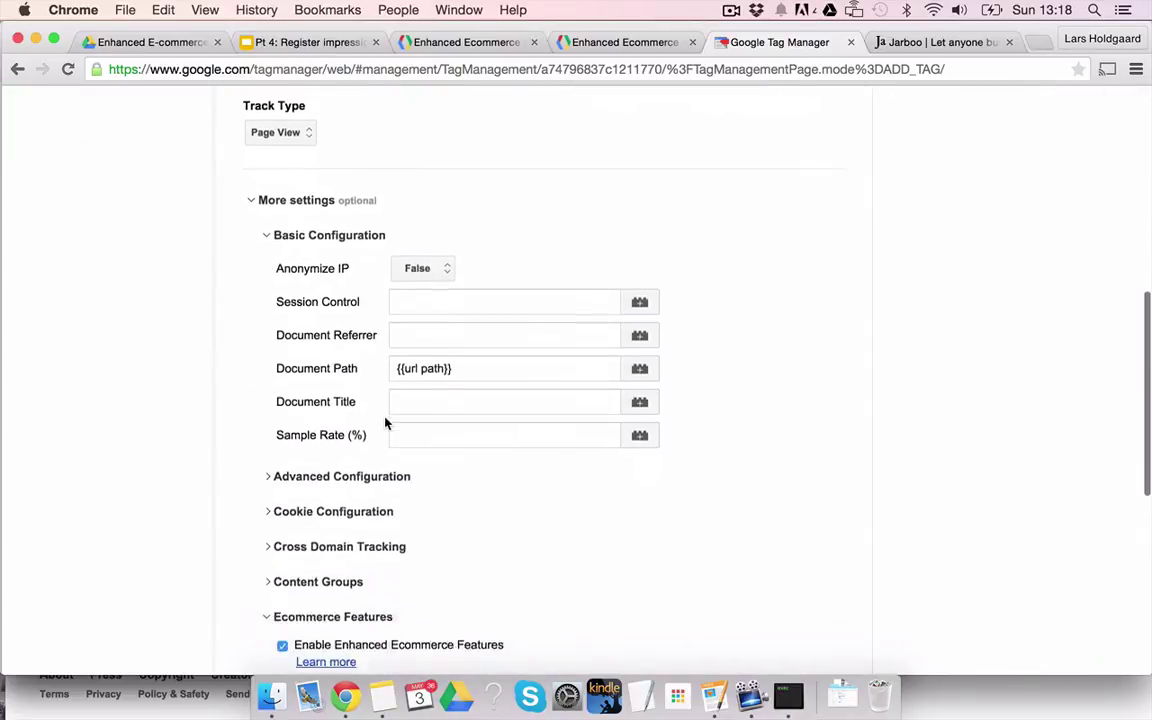
{"action": "scroll", "coordinate": [386, 418], "scroll_direction": "up", "scroll_amount": 10}
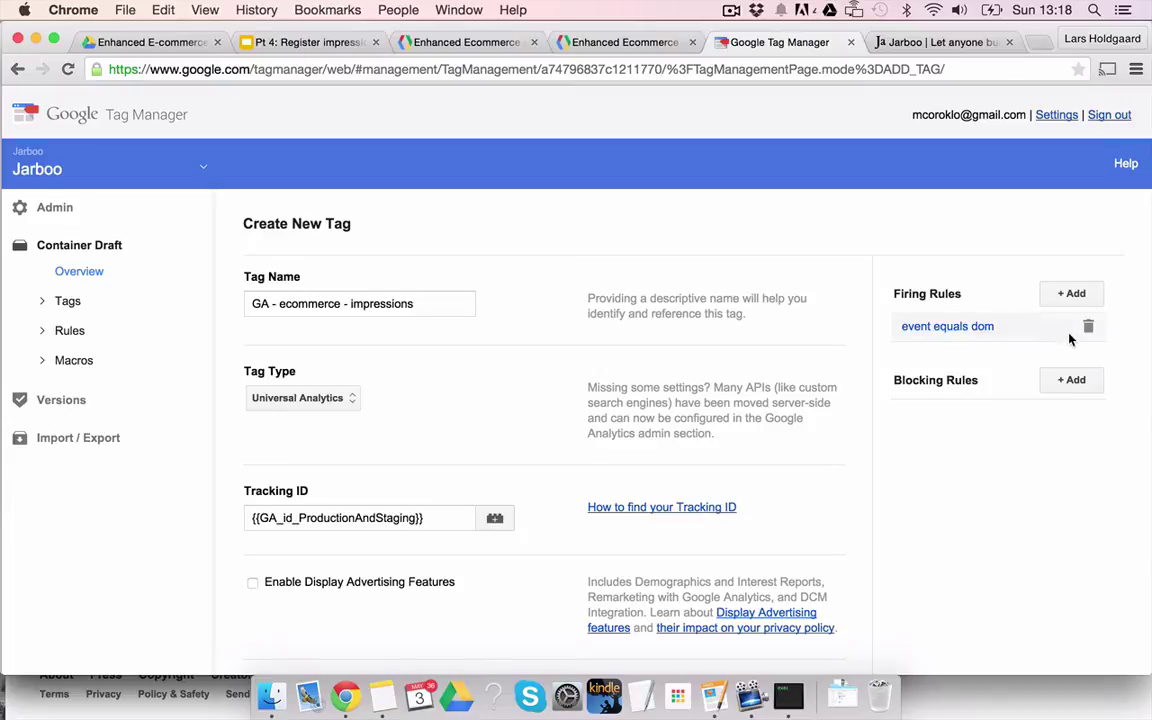
Scroll the guide to the product-click data layer code and select it
{"action": "left_click", "coordinate": [462, 42]}
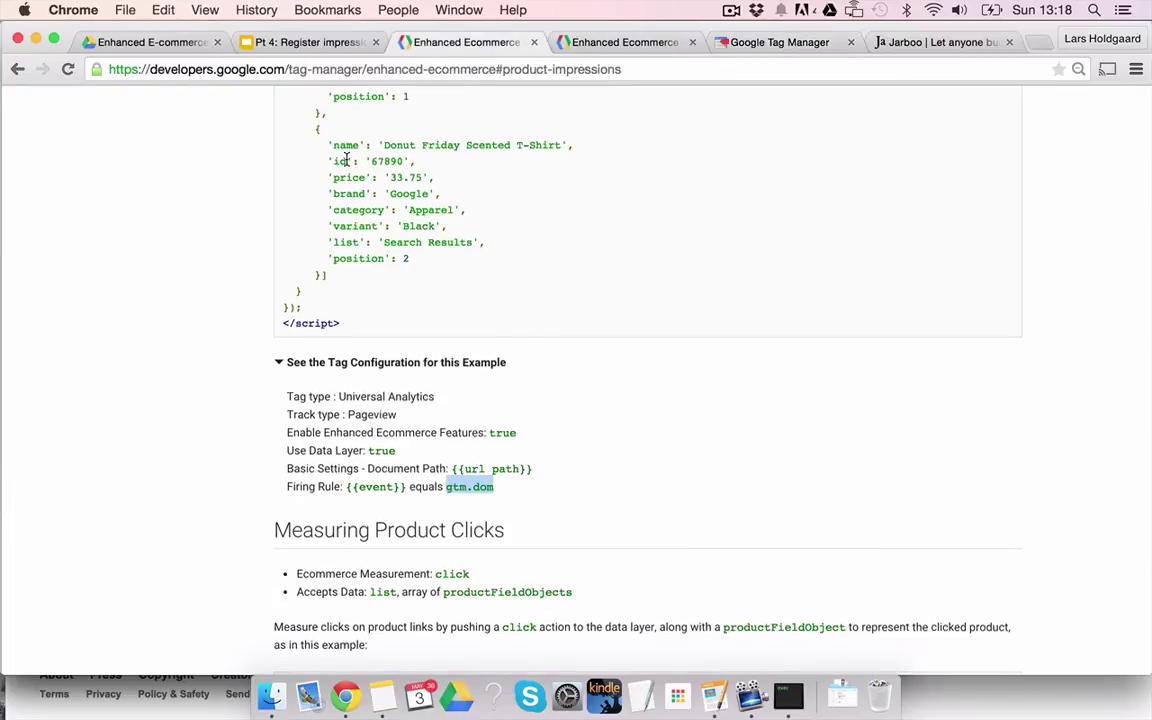
{"action": "scroll", "coordinate": [345, 158], "scroll_direction": "down", "scroll_amount": 2}
{"action": "scroll", "coordinate": [347, 160], "scroll_direction": "down", "scroll_amount": 3}
{"action": "scroll", "coordinate": [347, 165], "scroll_direction": "up", "scroll_amount": 4}
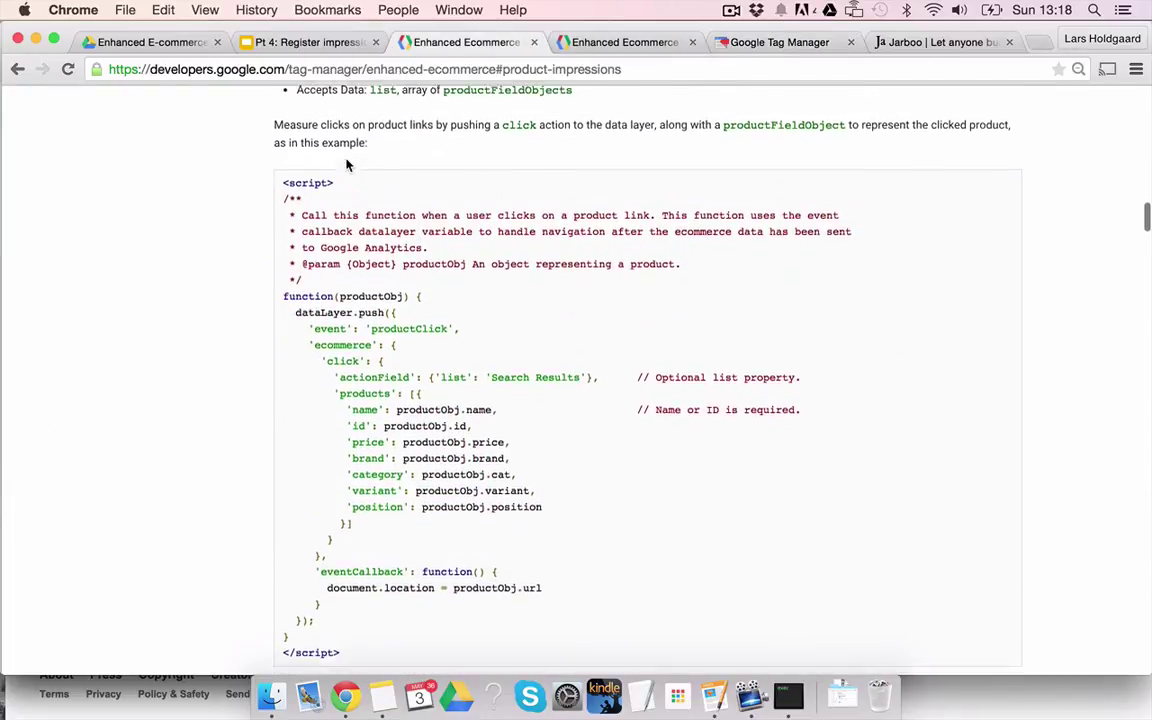
{"action": "scroll", "coordinate": [347, 165], "scroll_direction": "down", "scroll_amount": 4}
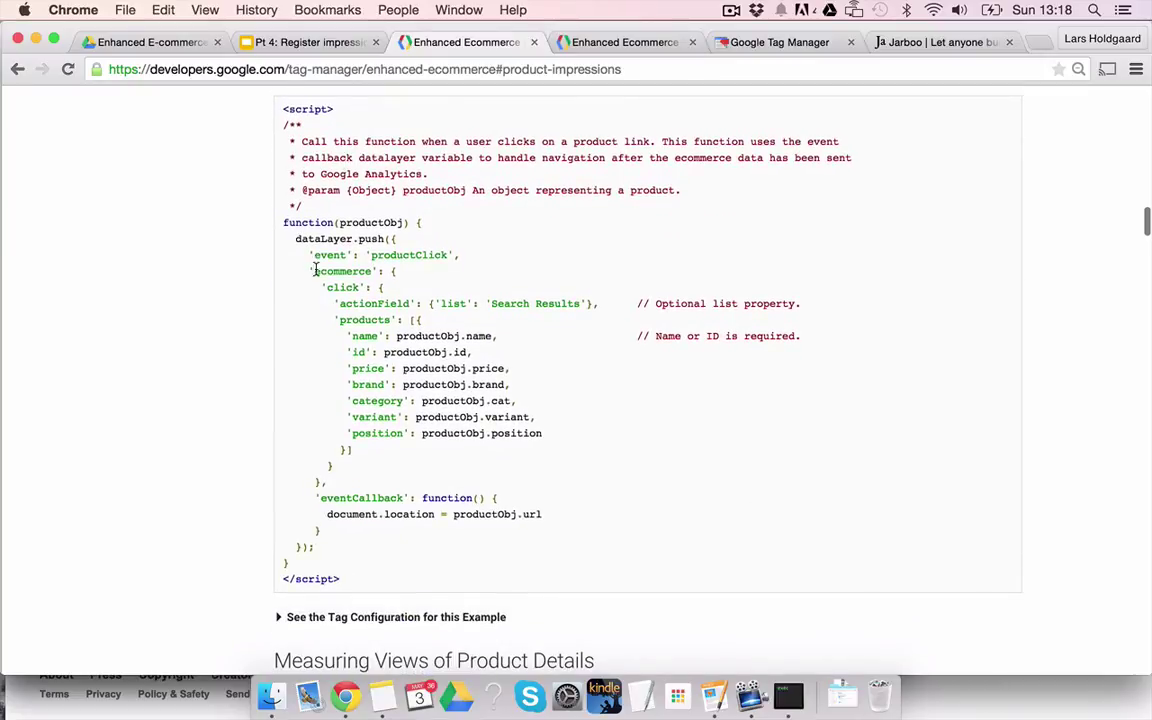
{"action": "left_click_drag", "start_coordinate": [284, 230], "coordinate": [445, 465]}
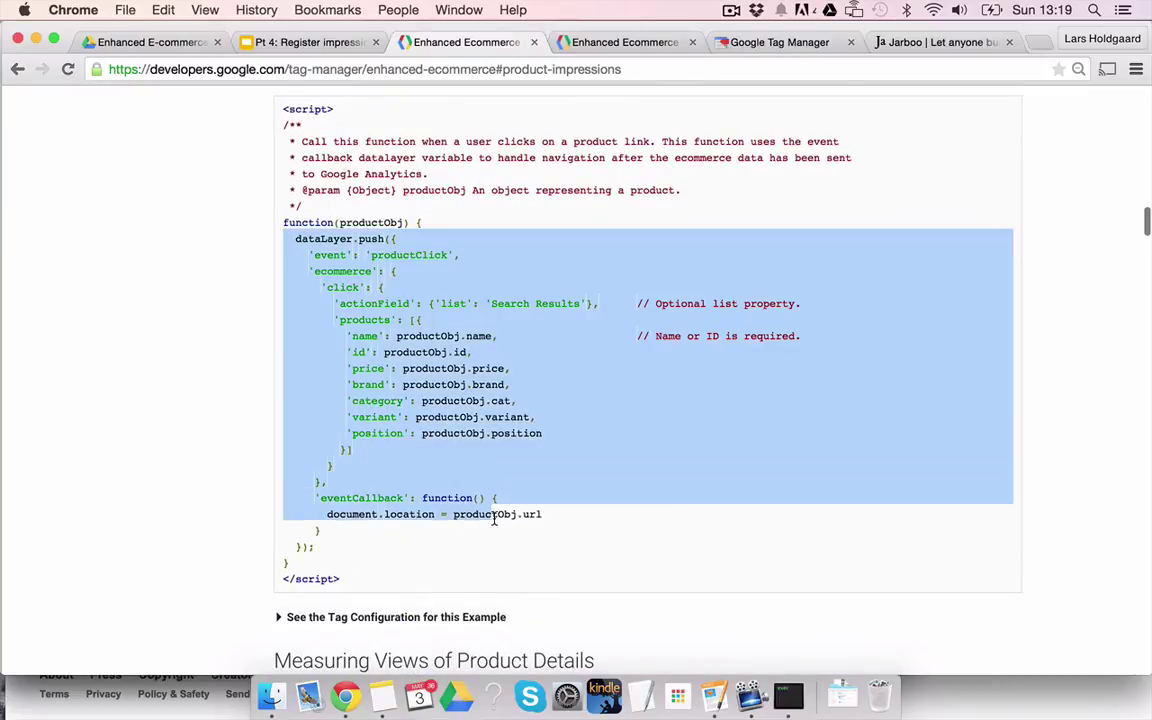
{"action": "left_click", "coordinate": [415, 467]}
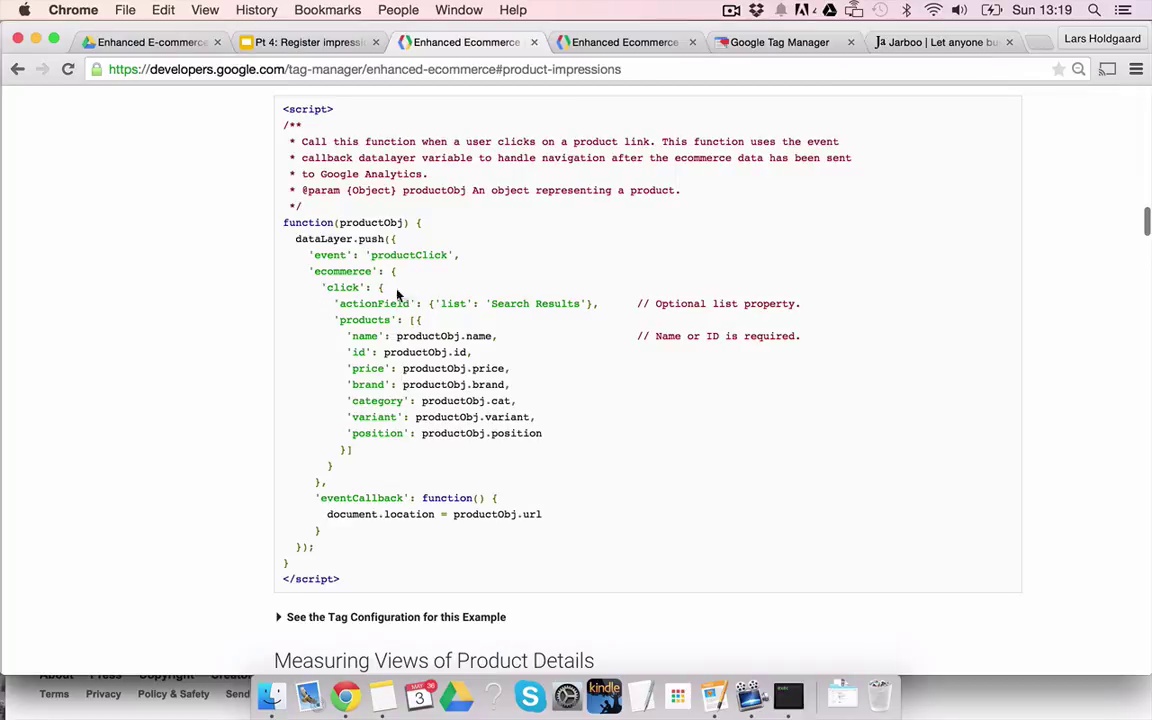
Highlight the actionField key and its 'Search Results' list value in the product-click example
{"action": "double_click", "coordinate": [361, 303]}
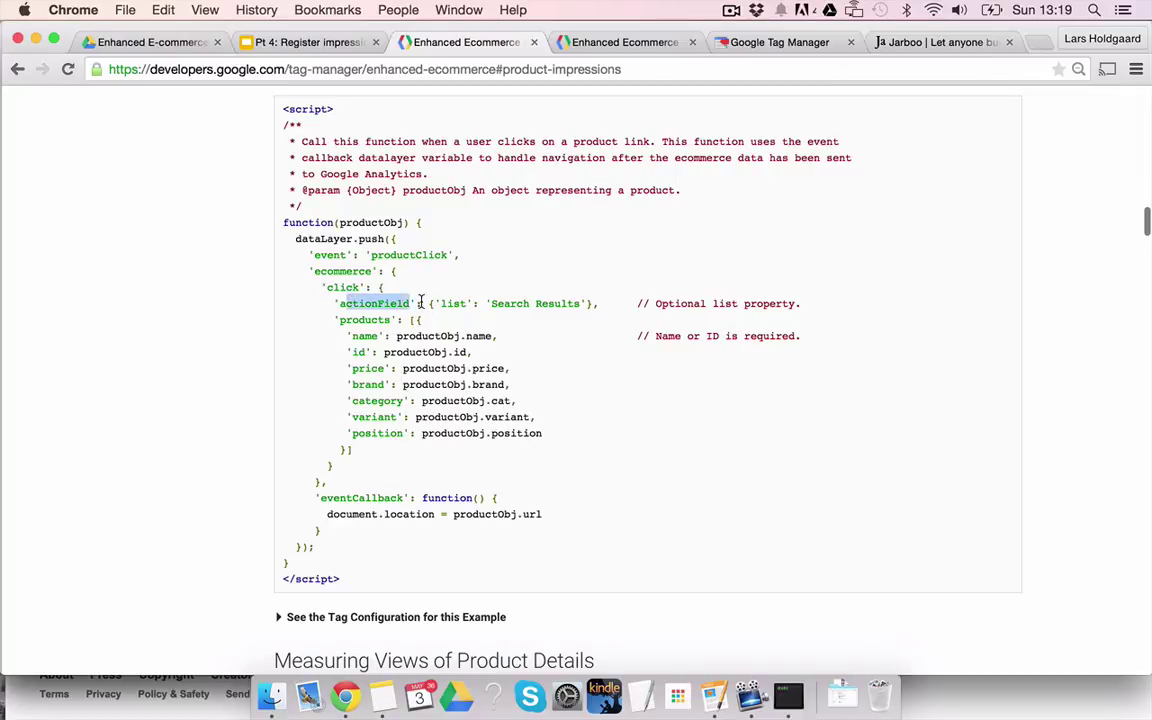
{"action": "left_click_drag", "start_coordinate": [579, 303], "coordinate": [494, 304]}
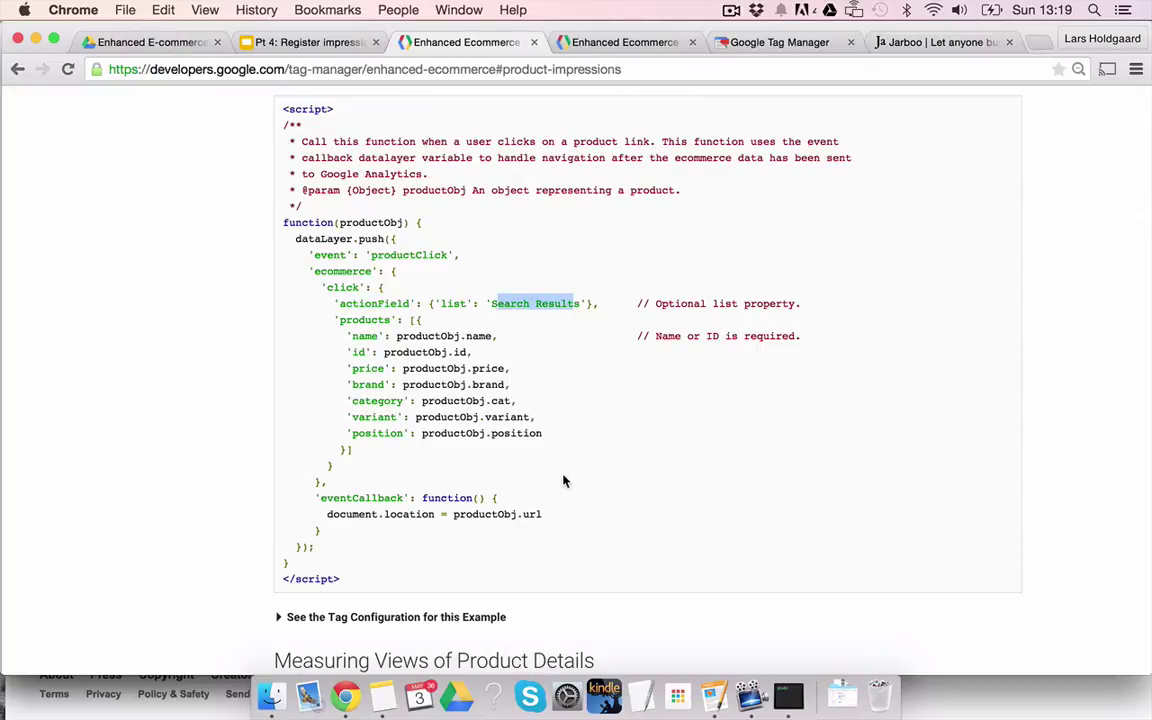
{"action": "double_click", "coordinate": [524, 302]}
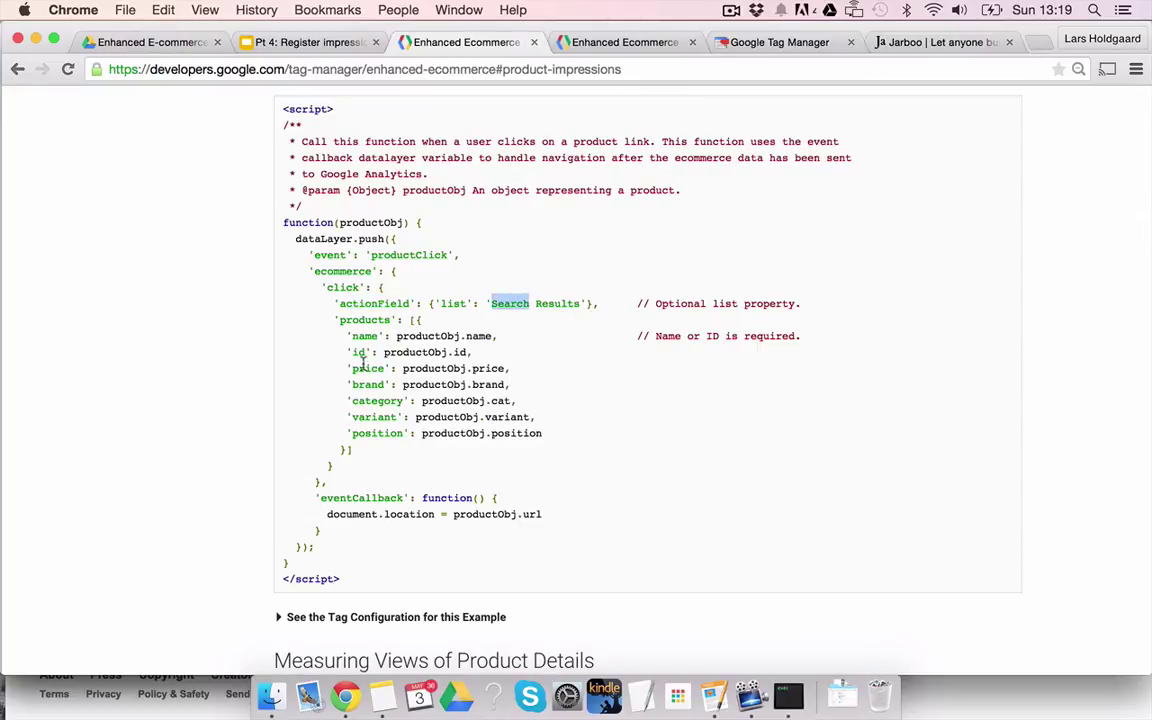
{"action": "left_click_drag", "start_coordinate": [338, 324], "coordinate": [512, 465]}
{"action": "scroll", "coordinate": [514, 457], "scroll_direction": "up", "scroll_amount": 1}
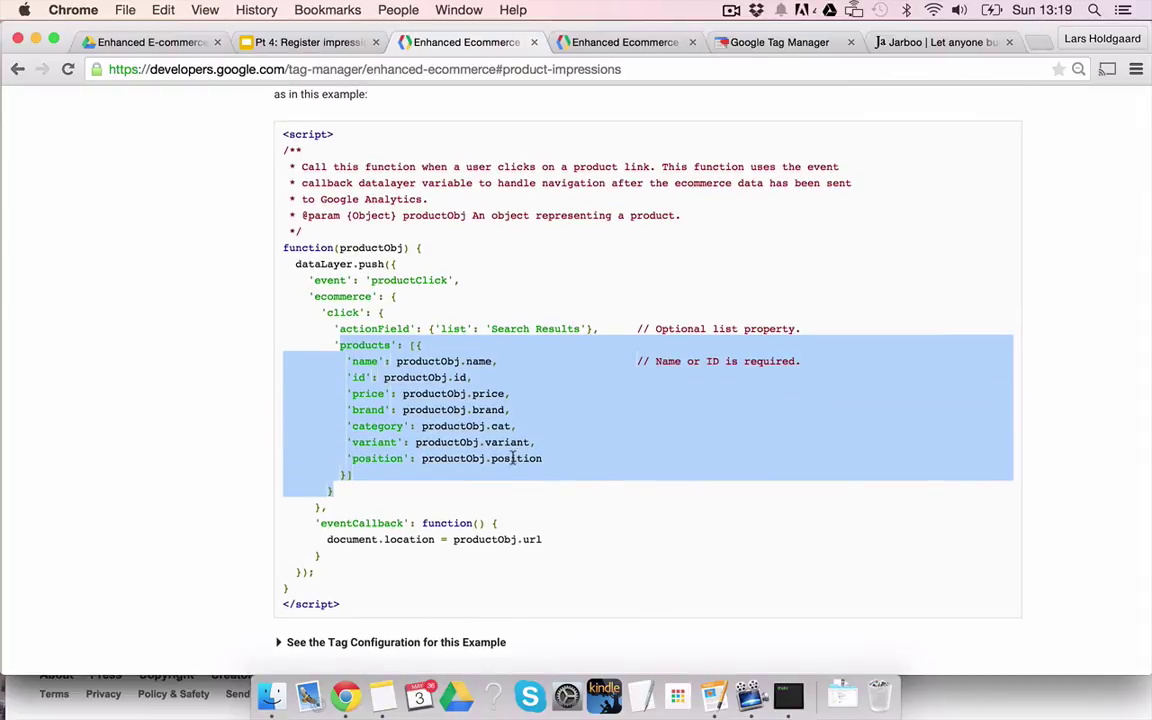
{"action": "scroll", "coordinate": [500, 455], "scroll_direction": "up", "scroll_amount": 2}
{"action": "scroll", "coordinate": [442, 540], "scroll_direction": "down", "scroll_amount": 2}
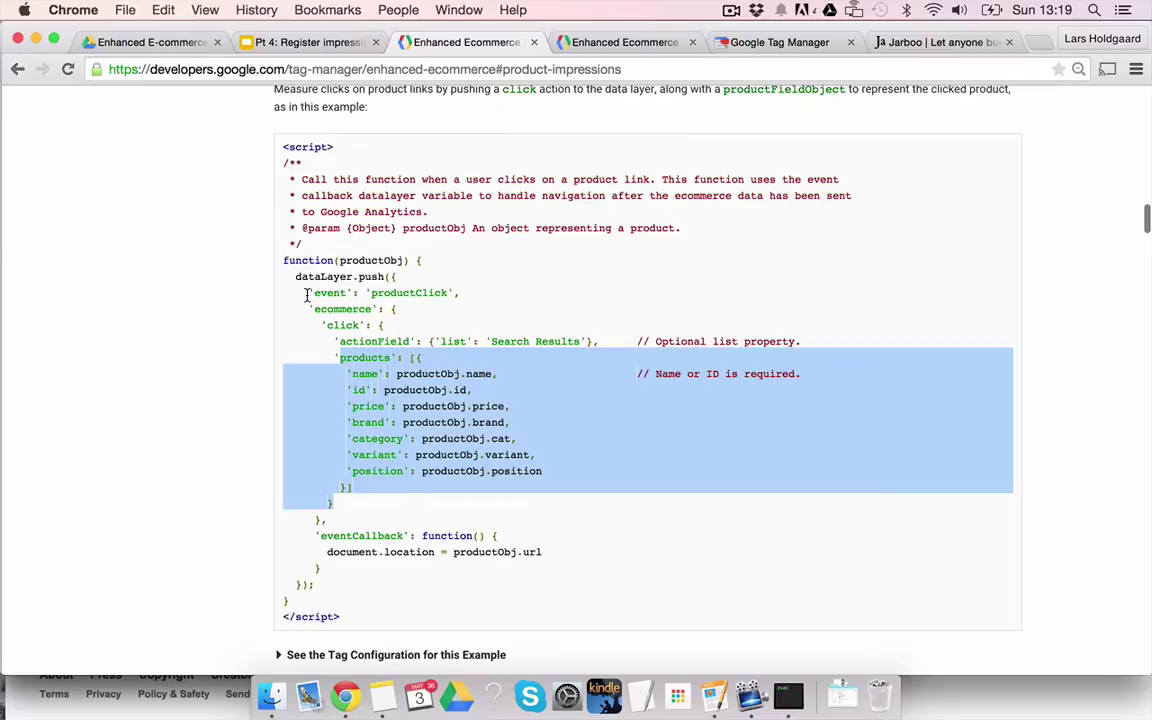
{"action": "left_click_drag", "start_coordinate": [283, 262], "coordinate": [481, 563]}
{"action": "scroll", "coordinate": [315, 440], "scroll_direction": "down", "scroll_amount": 5}
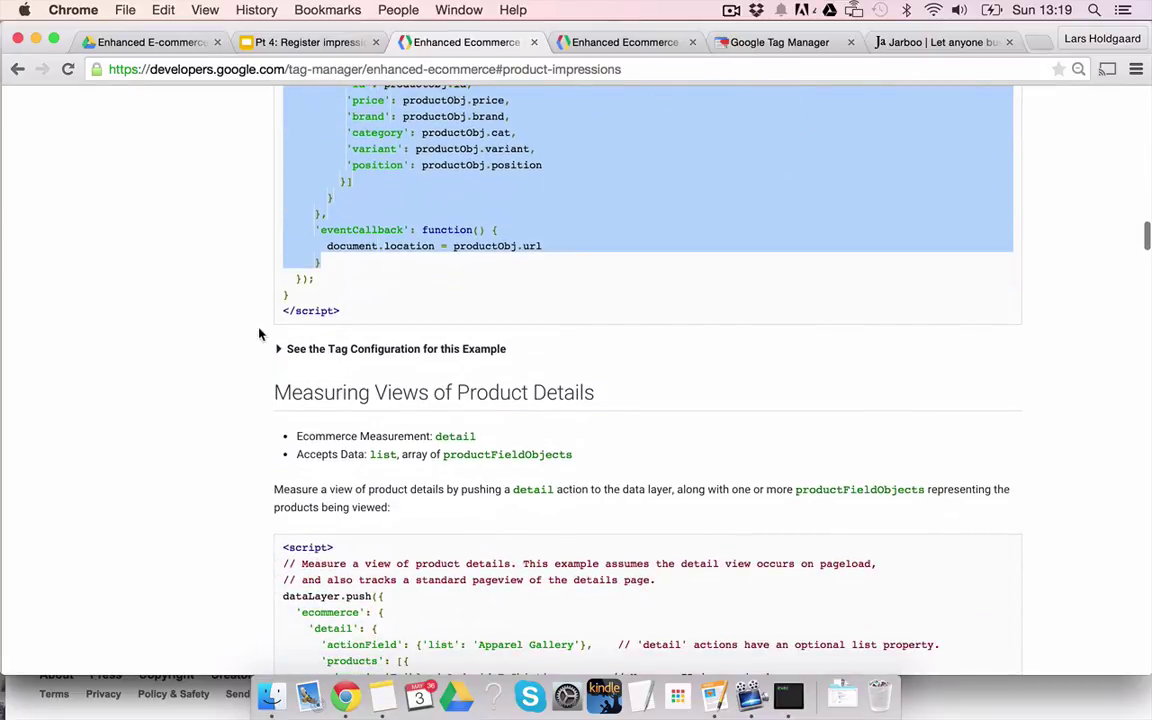
{"action": "left_click", "coordinate": [271, 354]}
Expand the product-click tag configuration and select Event Category 'Ecommerce' and Event Action 'Product Click'
{"action": "left_click", "coordinate": [282, 349]}
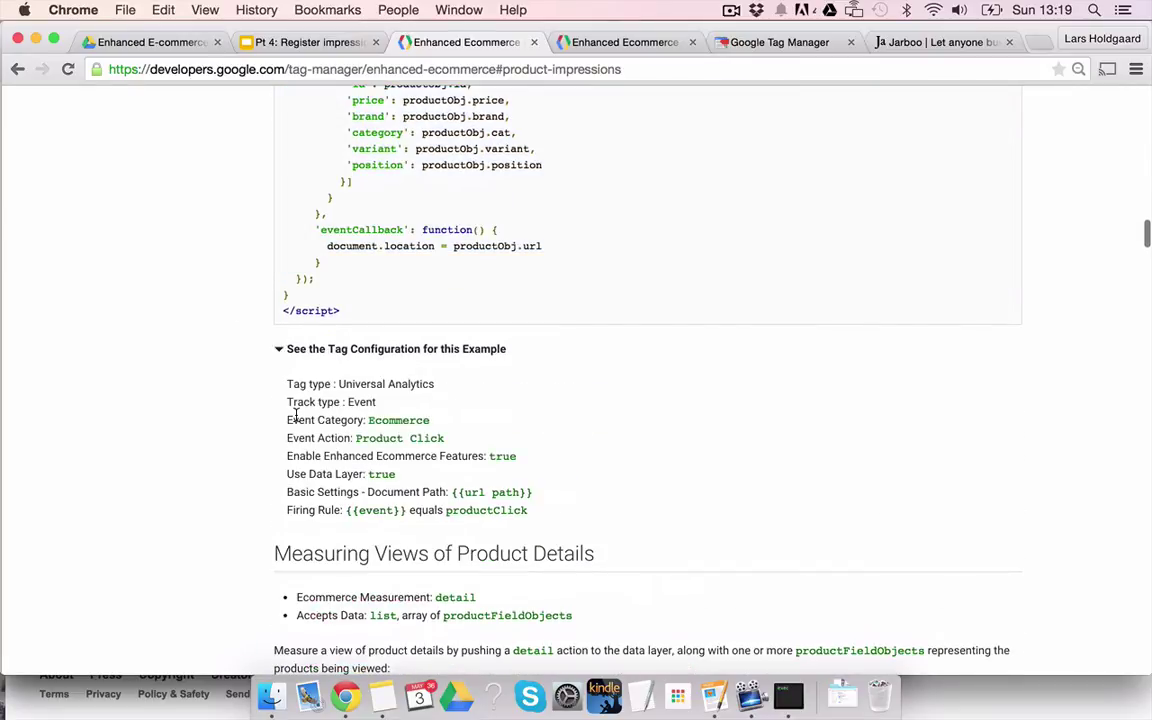
{"action": "scroll", "coordinate": [300, 410], "scroll_direction": "down", "scroll_amount": 1}
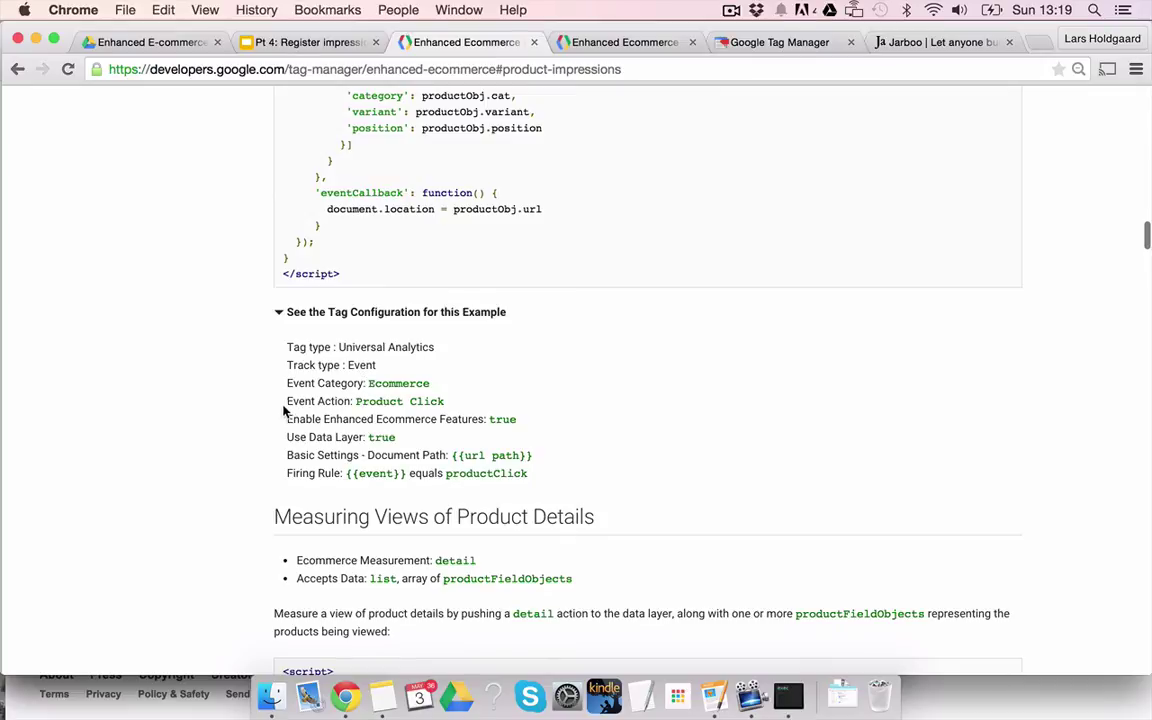
{"action": "left_click_drag", "start_coordinate": [288, 383], "coordinate": [419, 385]}
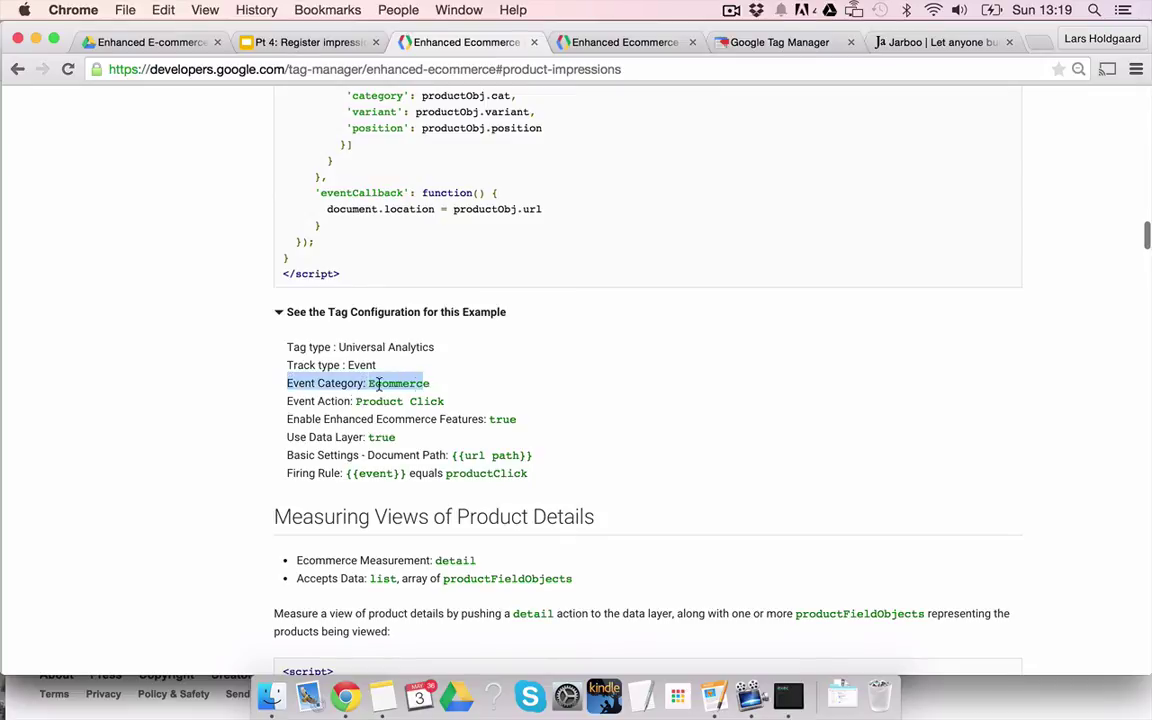
{"action": "left_click_drag", "start_coordinate": [304, 401], "coordinate": [455, 400]}
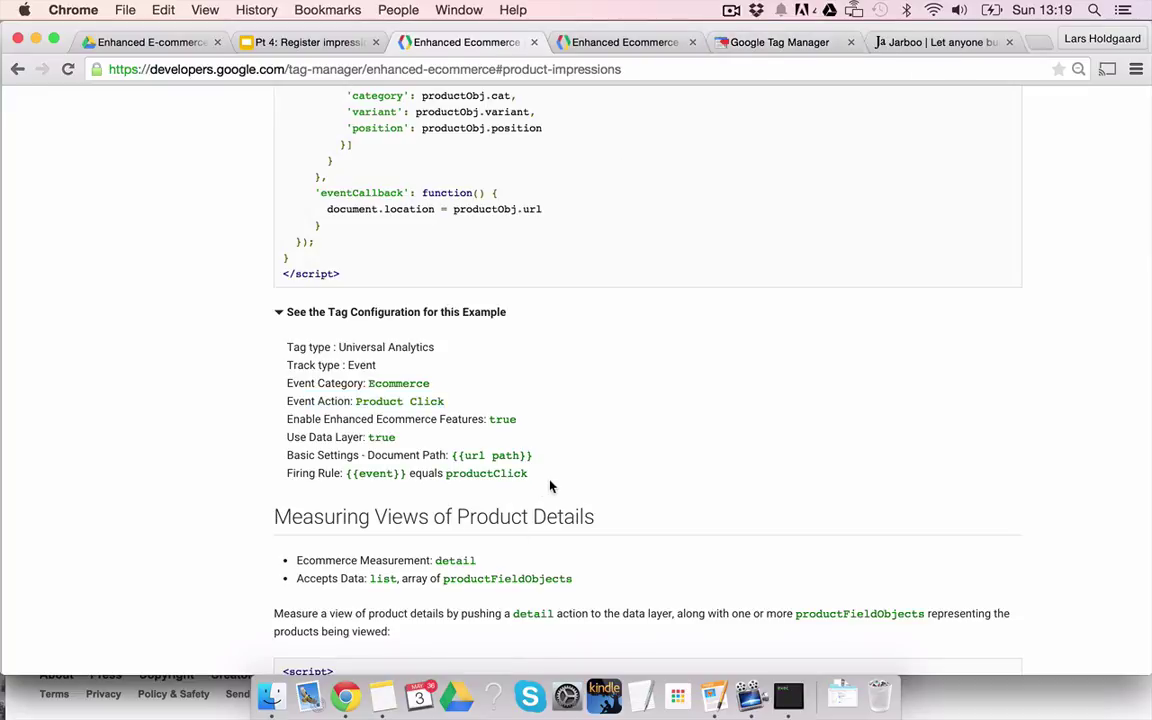
{"action": "left_click_drag", "start_coordinate": [530, 478], "coordinate": [283, 345]}
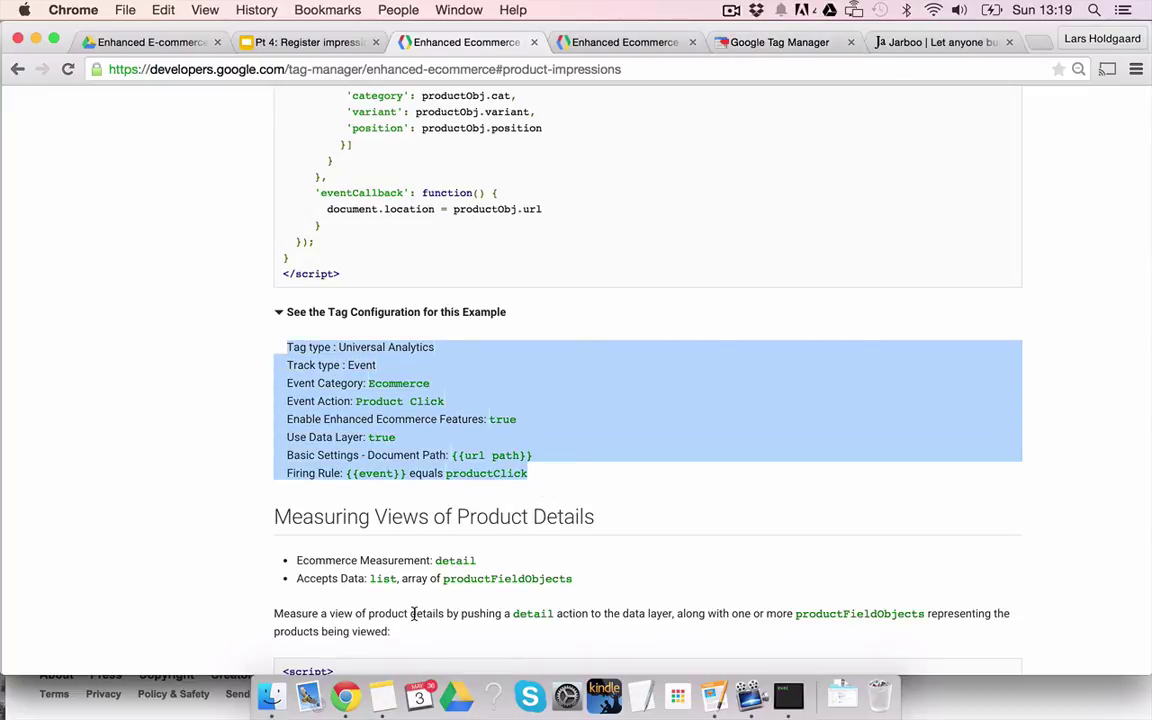
{"action": "scroll", "coordinate": [365, 455], "scroll_direction": "up", "scroll_amount": 8}
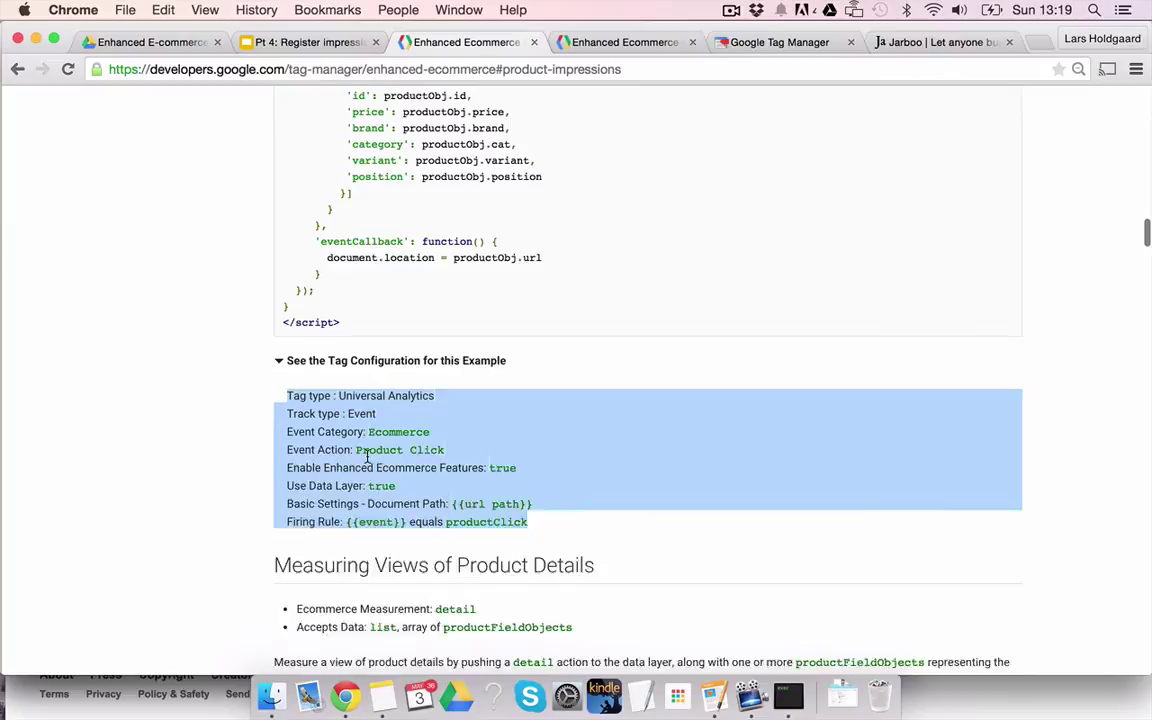
{"action": "scroll", "coordinate": [367, 460], "scroll_direction": "up", "scroll_amount": 5}
Highlight the detail action, actionField and product fields in the product-details code example
{"action": "scroll", "coordinate": [367, 460], "scroll_direction": "down", "scroll_amount": 12}
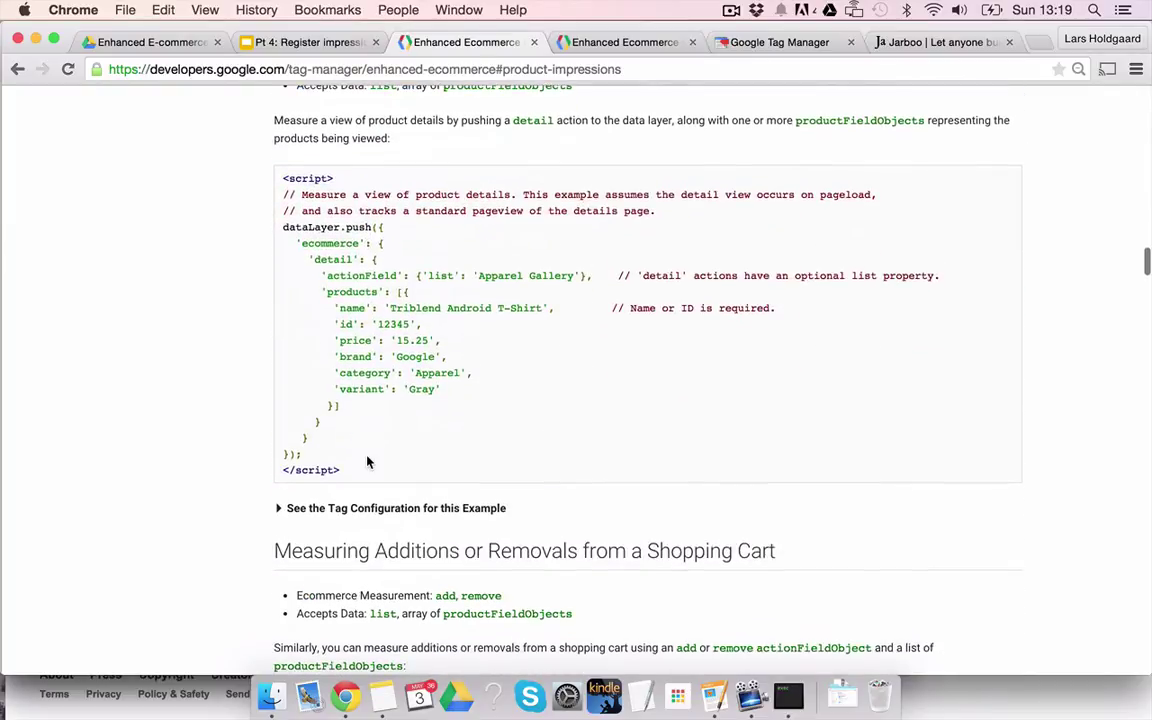
{"action": "scroll", "coordinate": [367, 461], "scroll_direction": "up", "scroll_amount": 4}
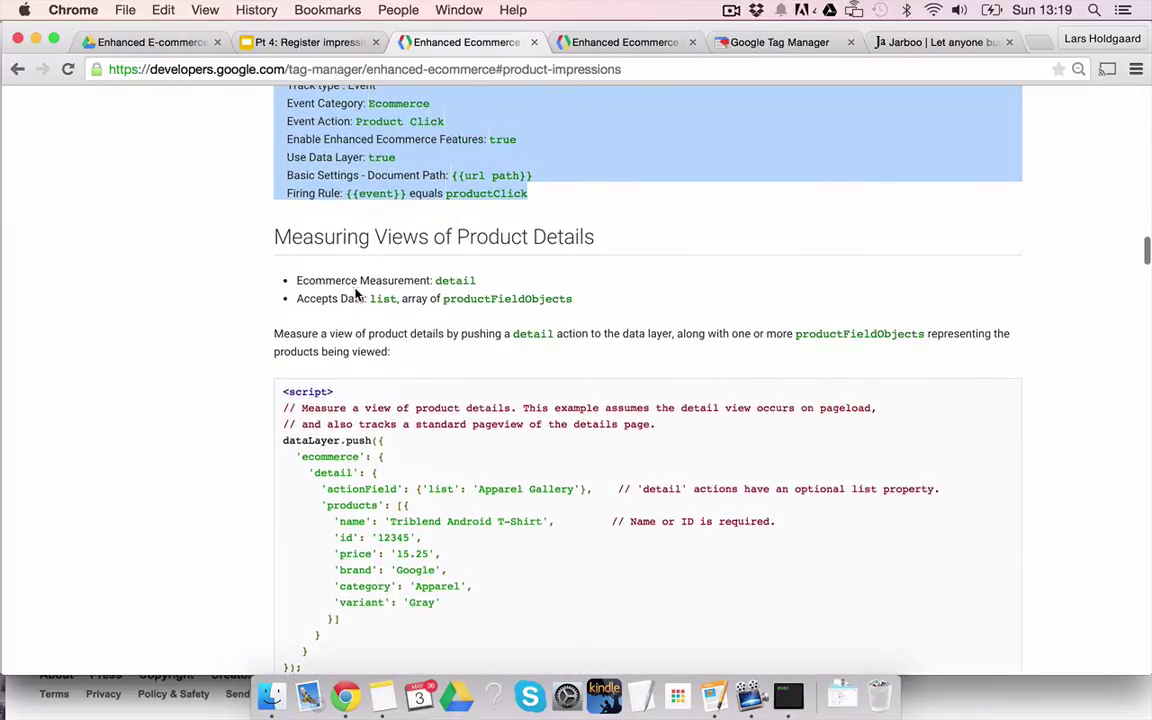
{"action": "scroll", "coordinate": [340, 349], "scroll_direction": "down", "scroll_amount": 2}
{"action": "left_click_drag", "start_coordinate": [308, 421], "coordinate": [460, 430]}
{"action": "scroll", "coordinate": [460, 430], "scroll_direction": "up", "scroll_amount": 1}
{"action": "left_click", "coordinate": [362, 471]}
{"action": "double_click", "coordinate": [362, 471]}
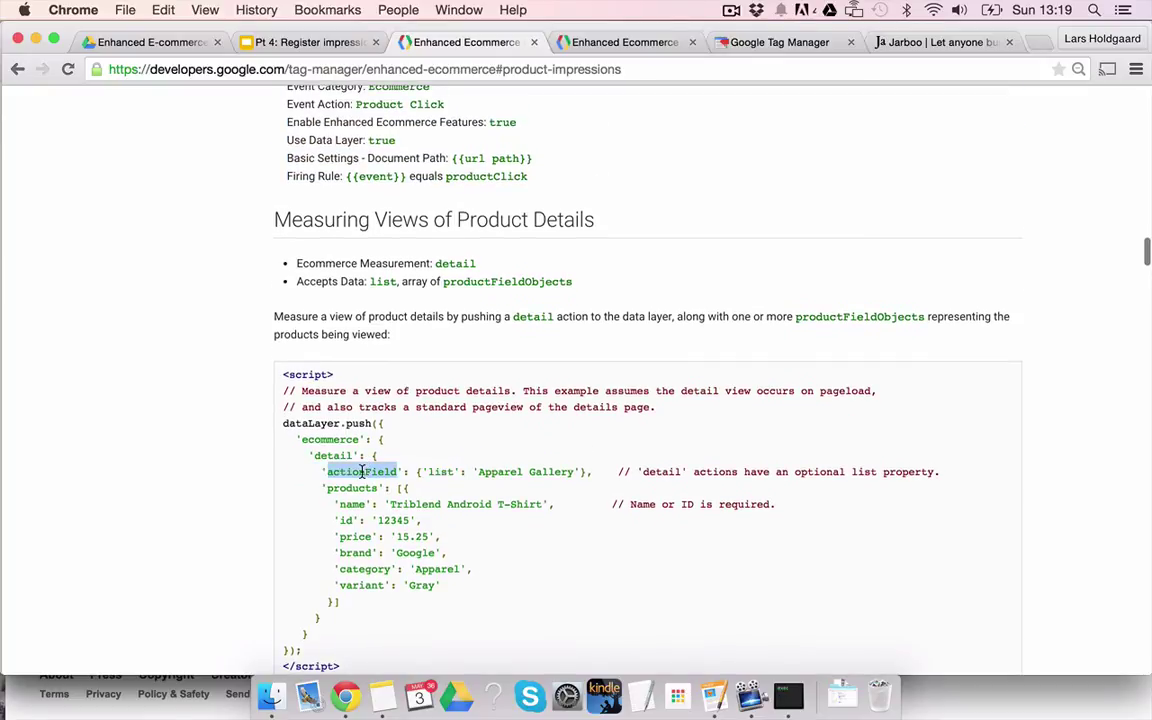
{"action": "scroll", "coordinate": [358, 305], "scroll_direction": "up", "scroll_amount": 15}
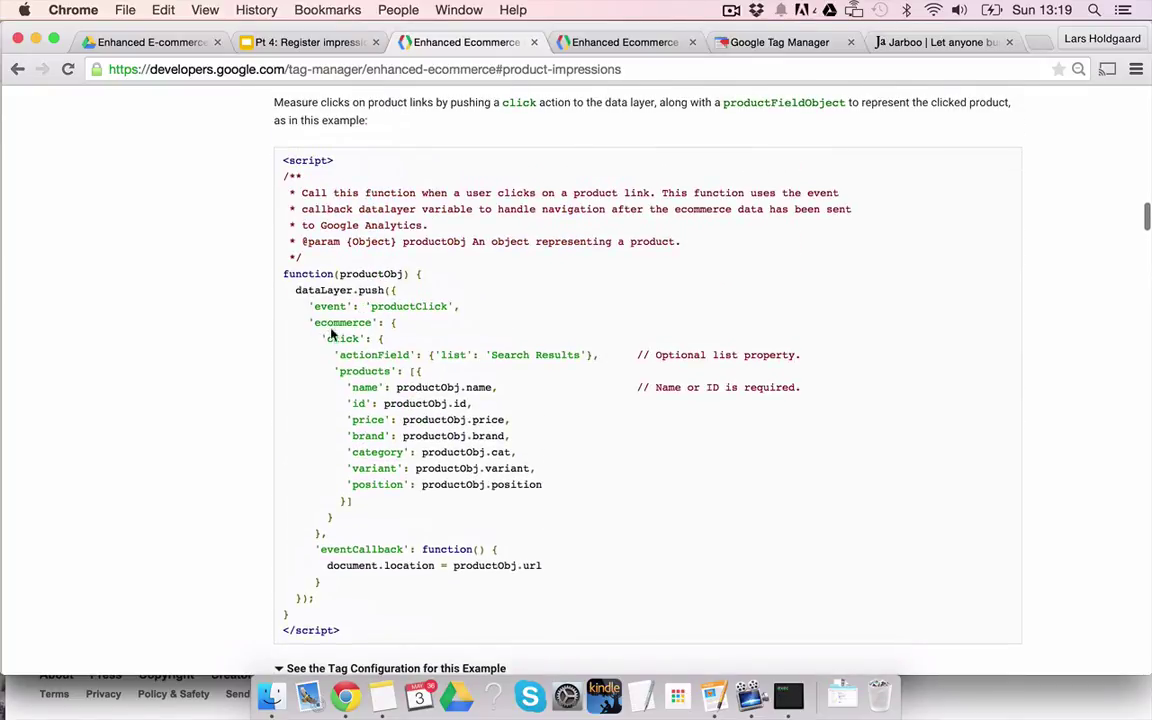
{"action": "double_click", "coordinate": [338, 323]}
{"action": "scroll", "coordinate": [318, 295], "scroll_direction": "down", "scroll_amount": 18}
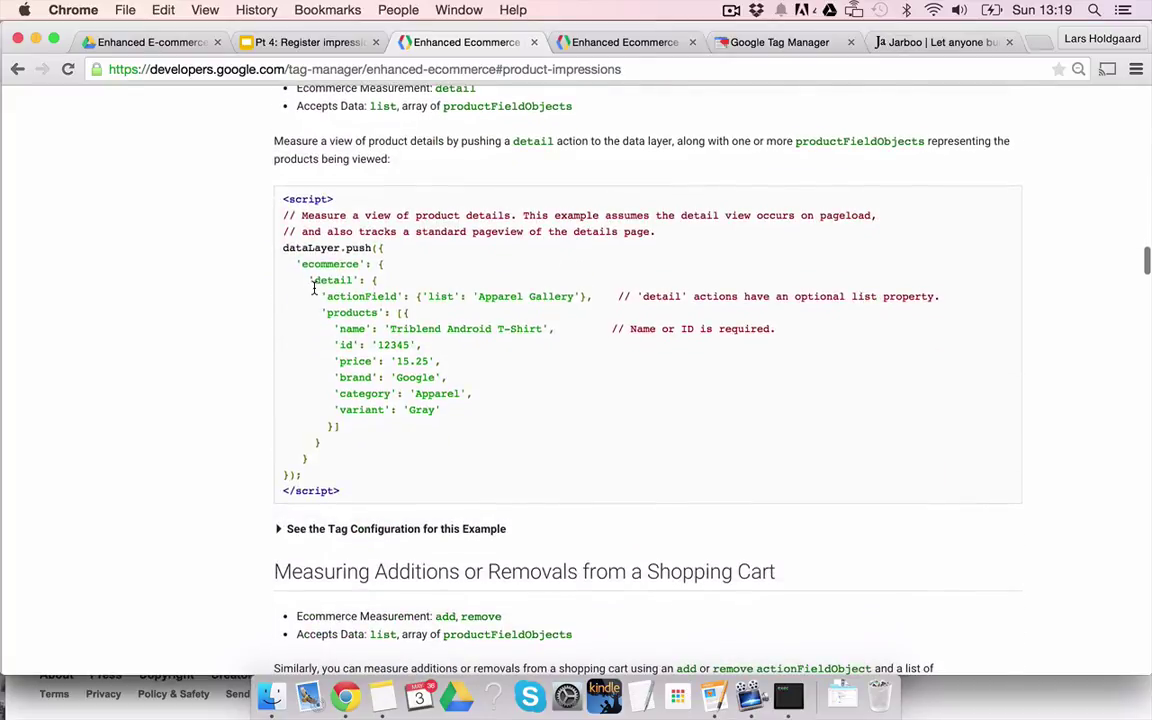
{"action": "double_click", "coordinate": [330, 280]}
{"action": "left_click_drag", "start_coordinate": [316, 296], "coordinate": [307, 458]}
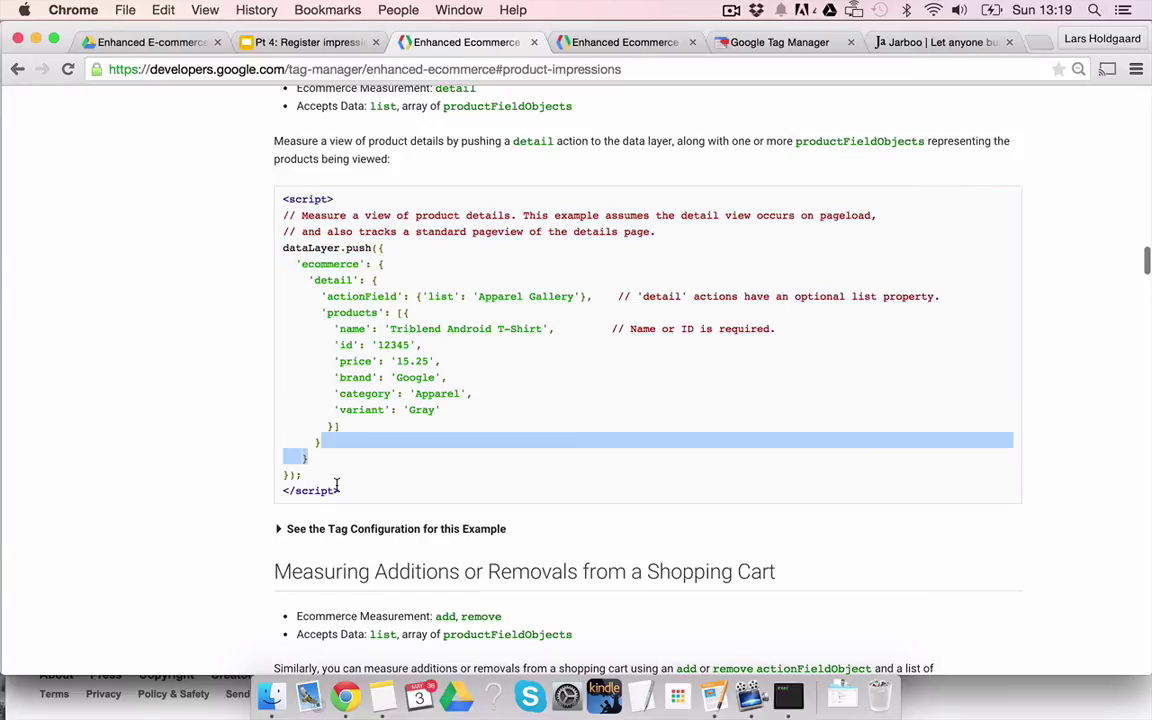
{"action": "scroll", "coordinate": [337, 490], "scroll_direction": "up", "scroll_amount": 2}
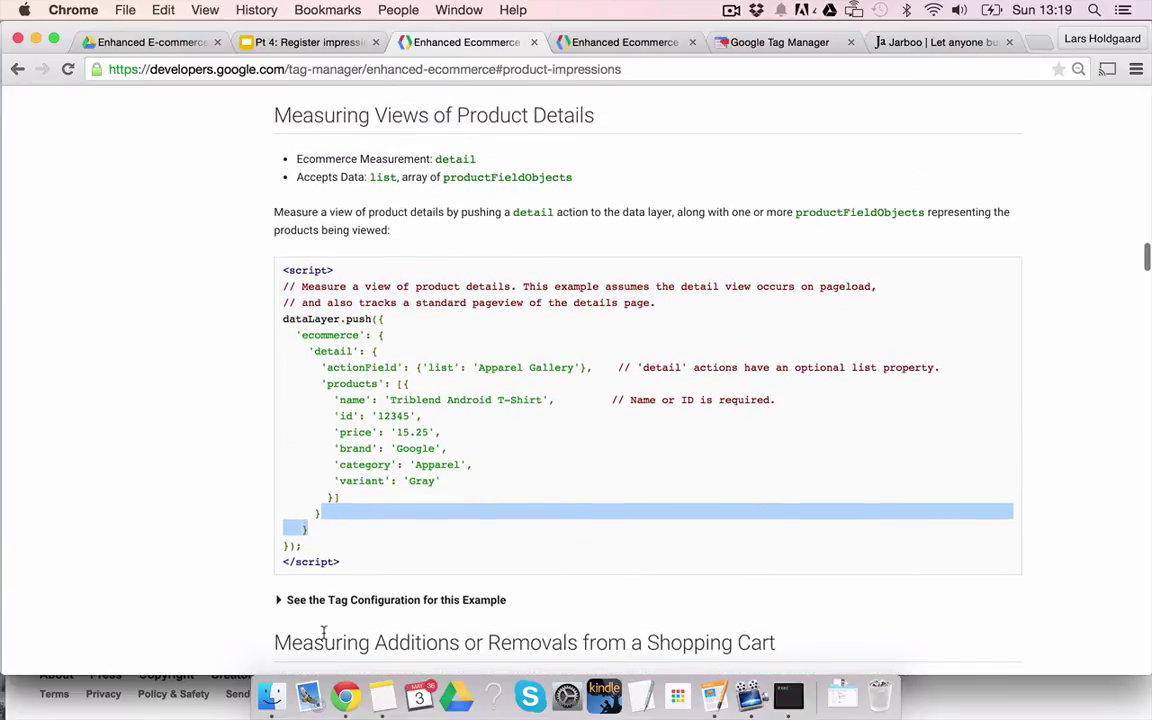
Expand the product-details tag configuration, select Pageview through gtm.dom, then go back to Slides
{"action": "left_click", "coordinate": [280, 602]}
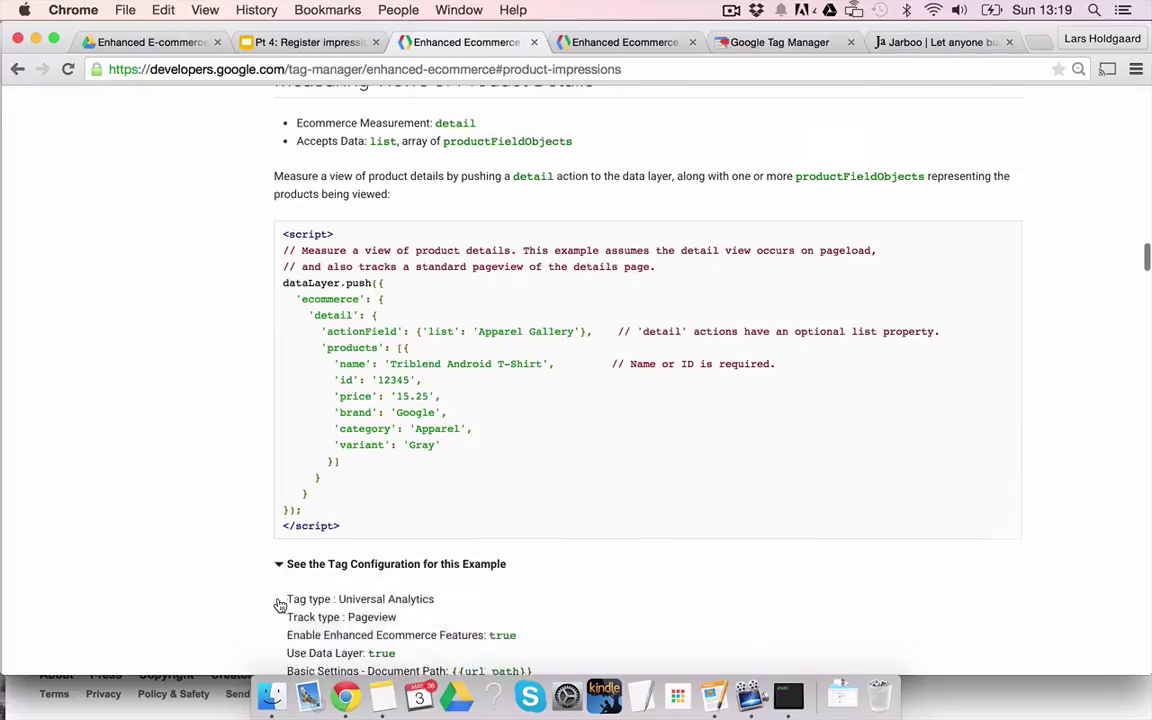
{"action": "scroll", "coordinate": [283, 600], "scroll_direction": "down", "scroll_amount": 3}
{"action": "triple_click", "coordinate": [472, 505]}
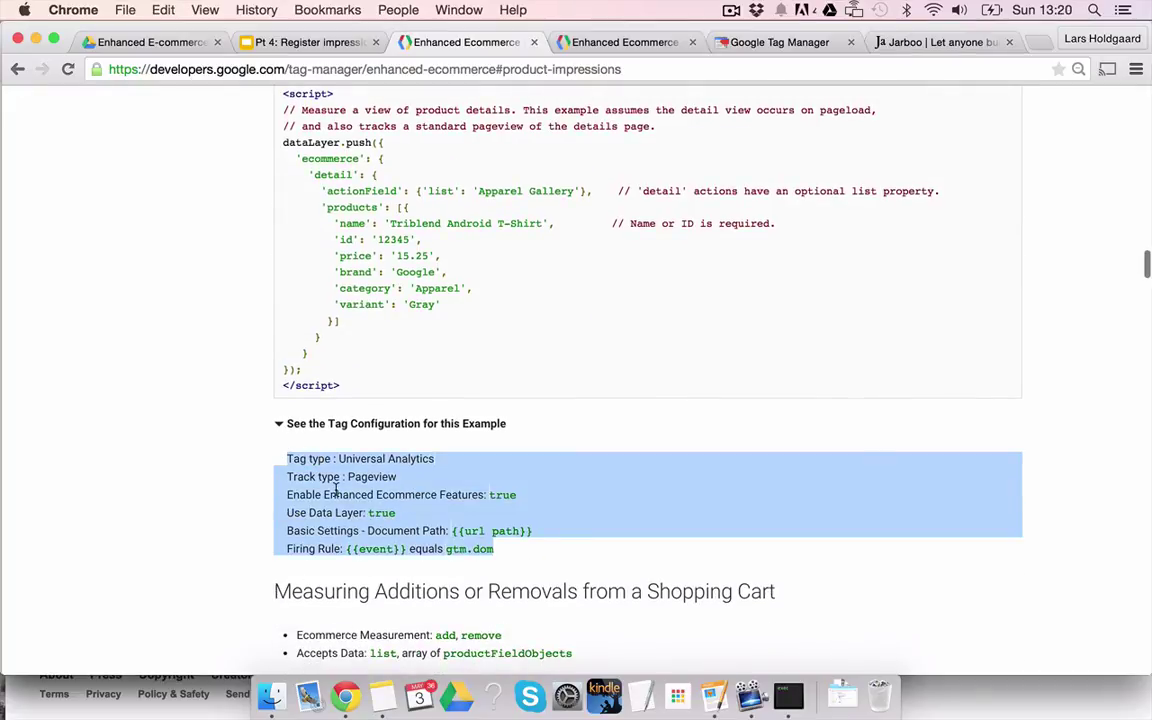
{"action": "left_click", "coordinate": [465, 550]}
{"action": "left_click_drag", "start_coordinate": [490, 552], "coordinate": [336, 450]}
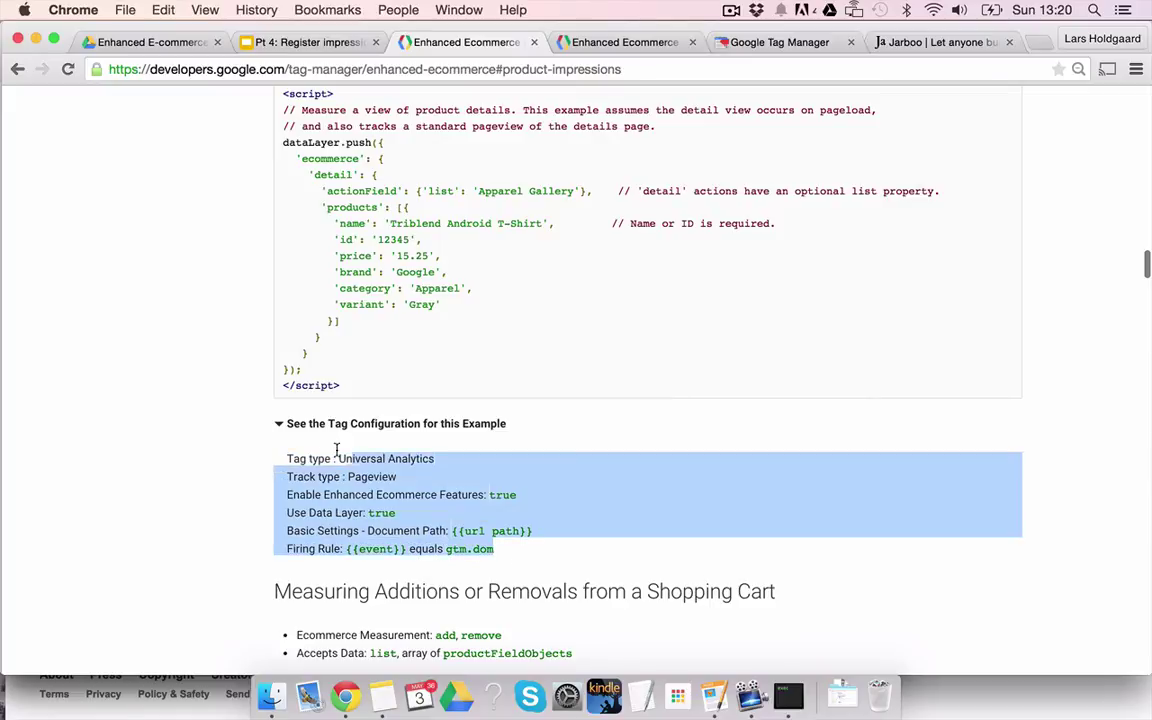
{"action": "scroll", "coordinate": [466, 116], "scroll_direction": "up", "scroll_amount": 2}
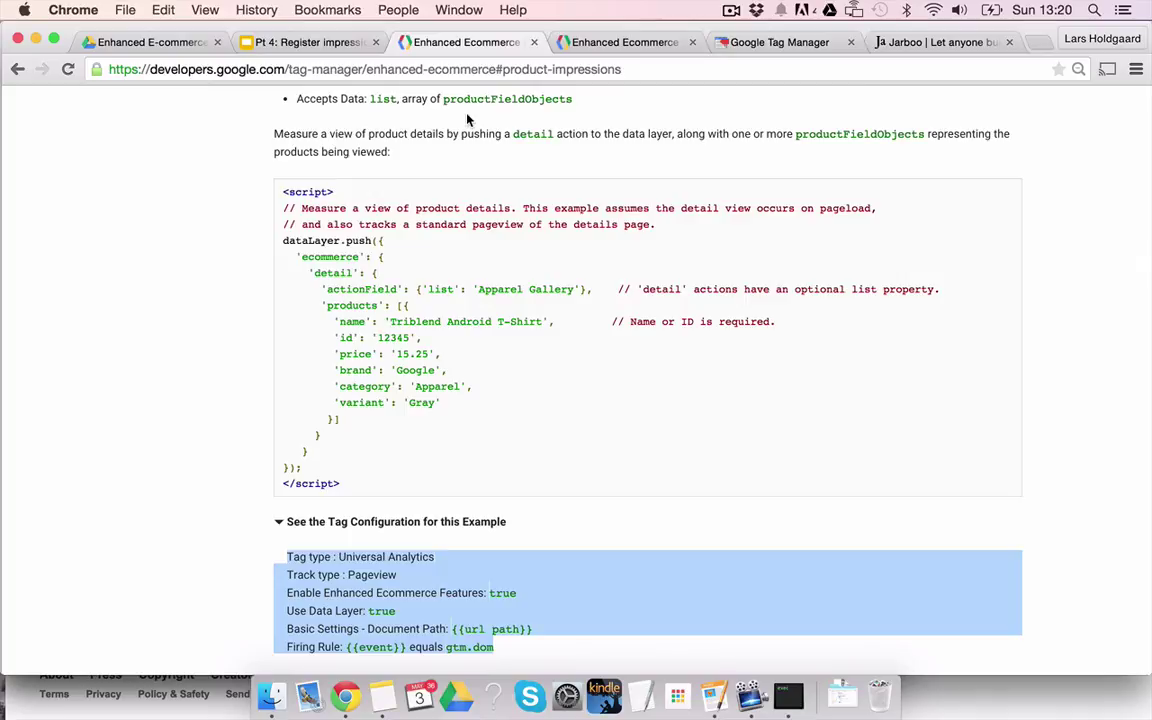
{"action": "left_click", "coordinate": [299, 43]}
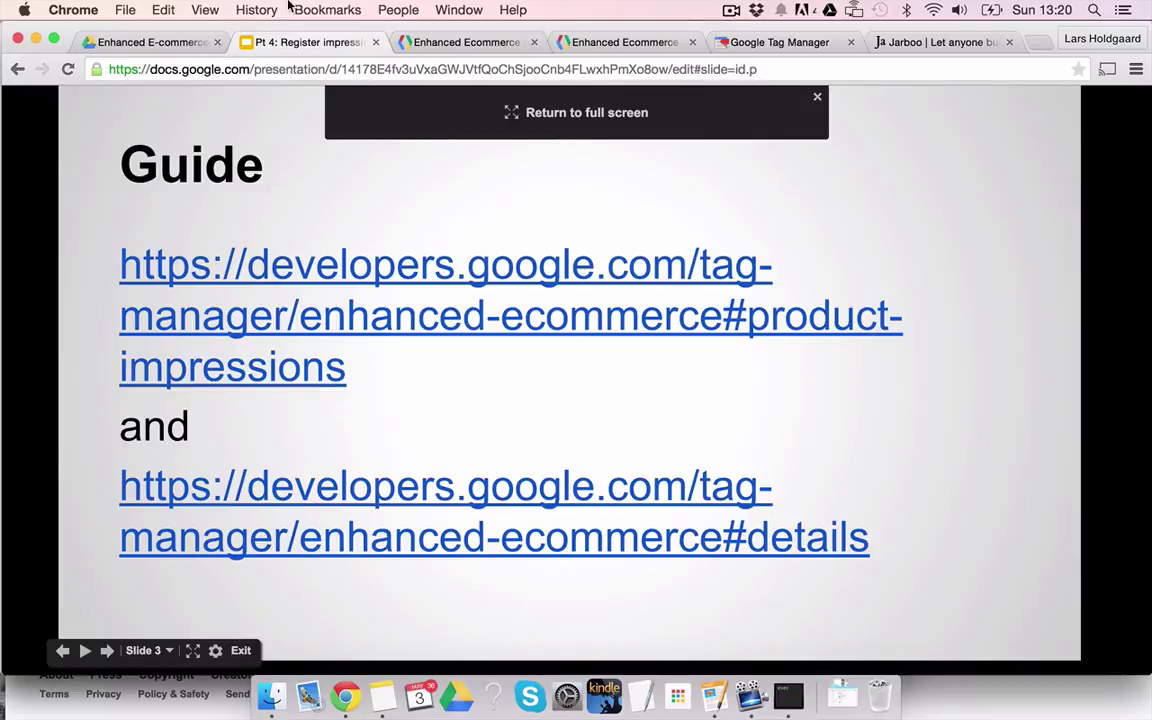
Put slide 3 'Guide' back into full-screen presentation mode
{"action": "left_click", "coordinate": [516, 111]}
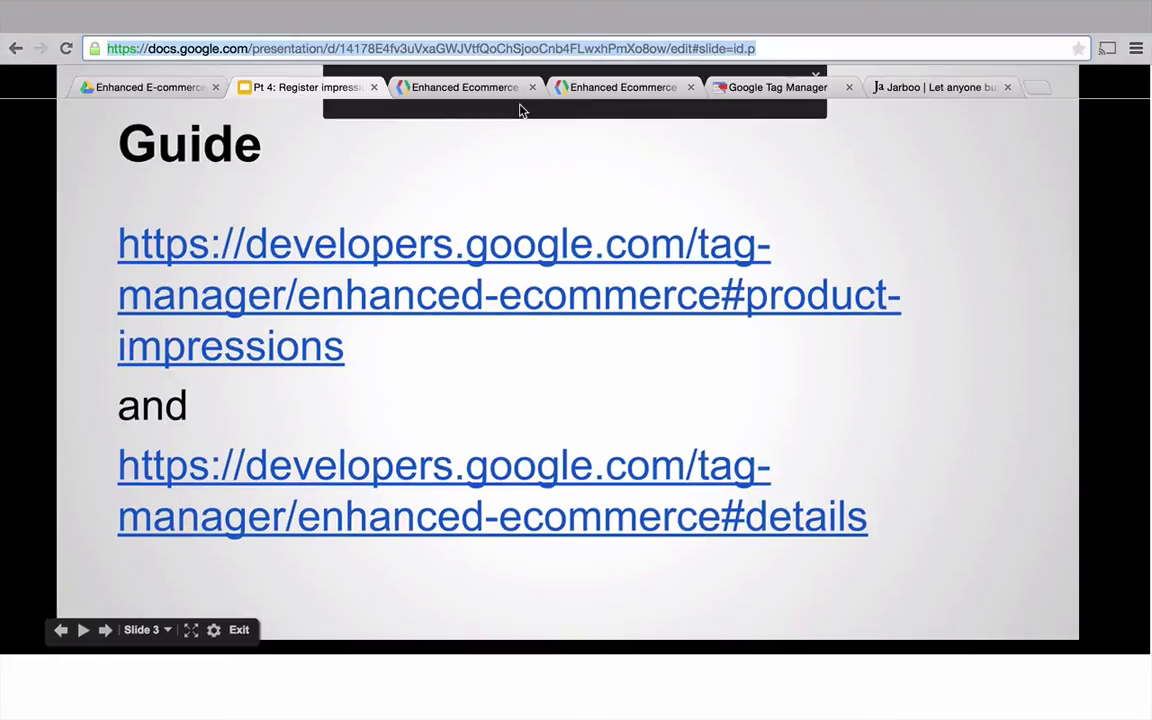